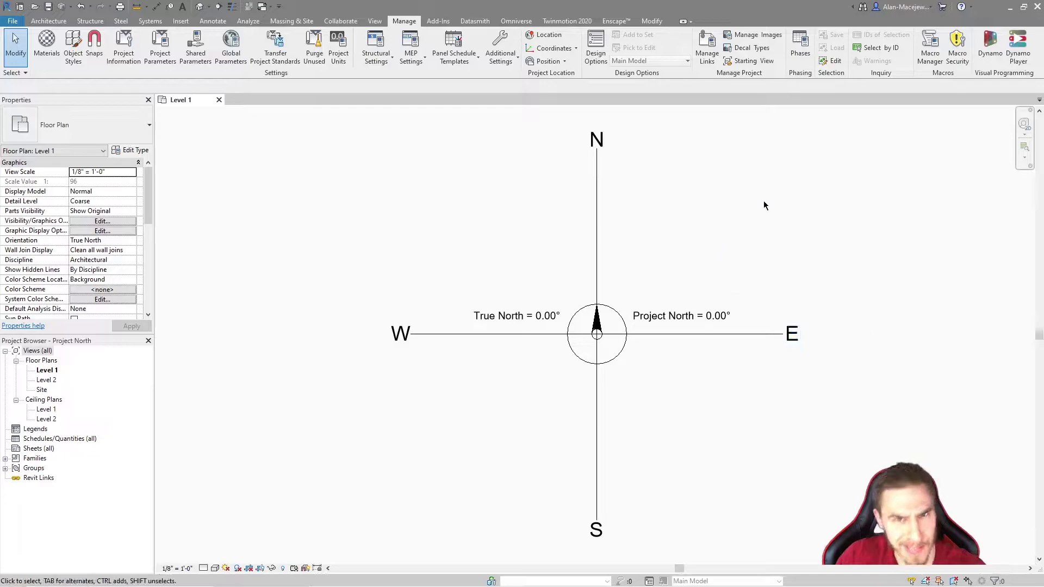
pyautogui.moveTo(701, 229); pyautogui.dragTo(784, 276)
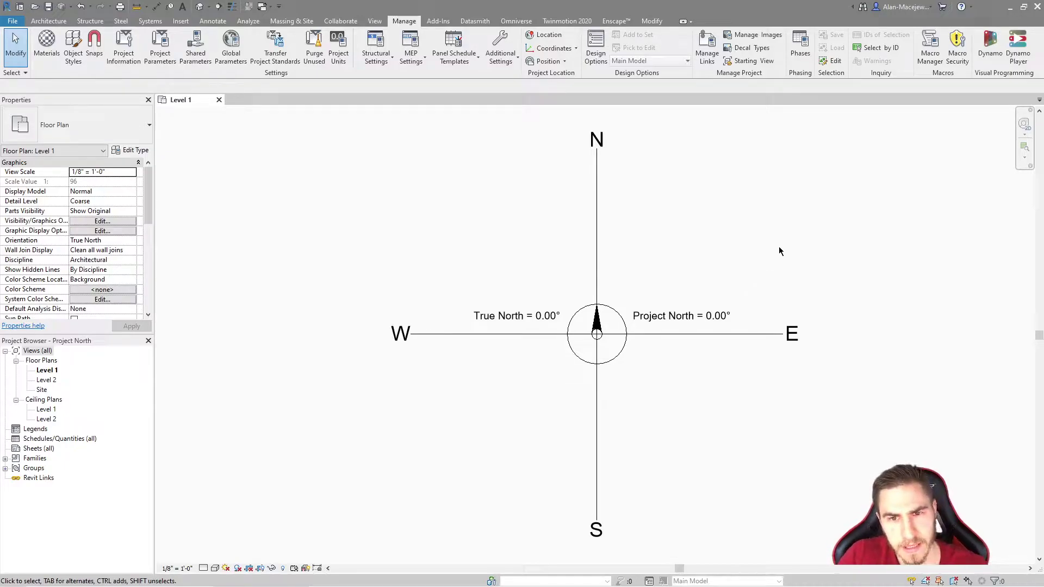
pyautogui.moveTo(643, 195); pyautogui.dragTo(901, 300)
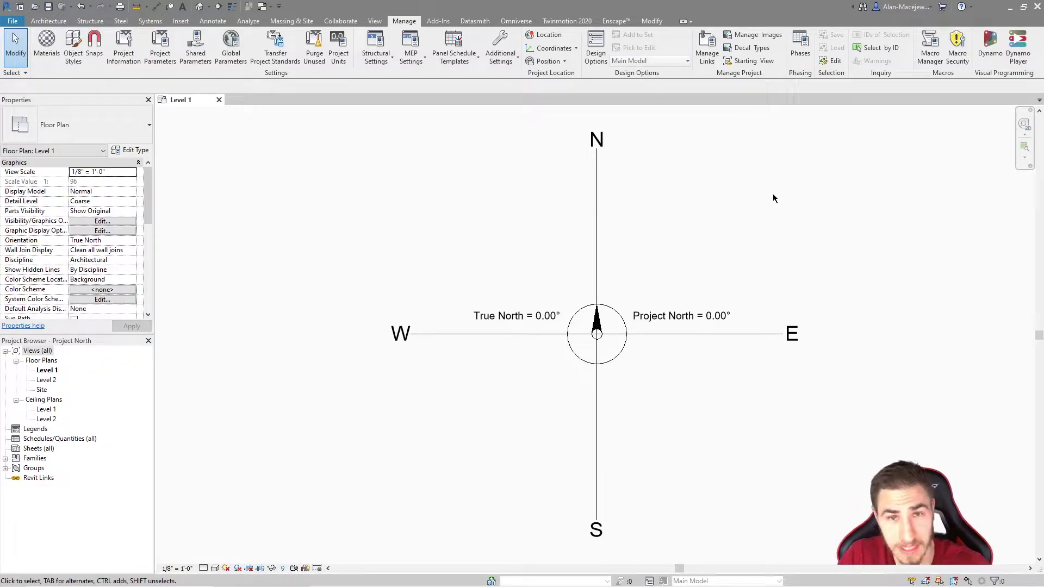
pyautogui.moveTo(636, 173); pyautogui.dragTo(856, 278)
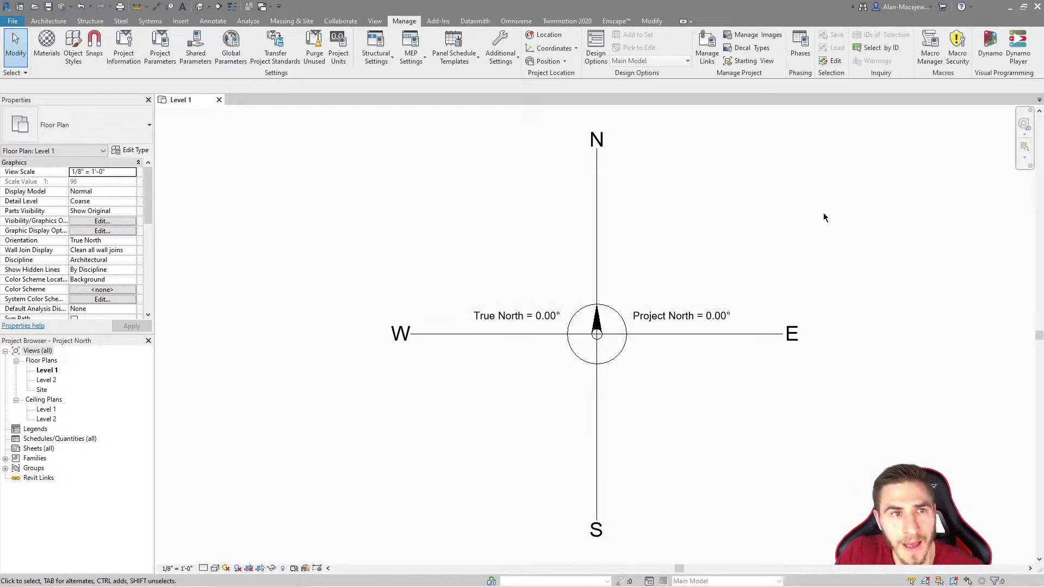
# Draw a closed rectangle of Generic - 8" walls in the northeast quadrant of the compass on Level 1
pyautogui.click(48, 21)
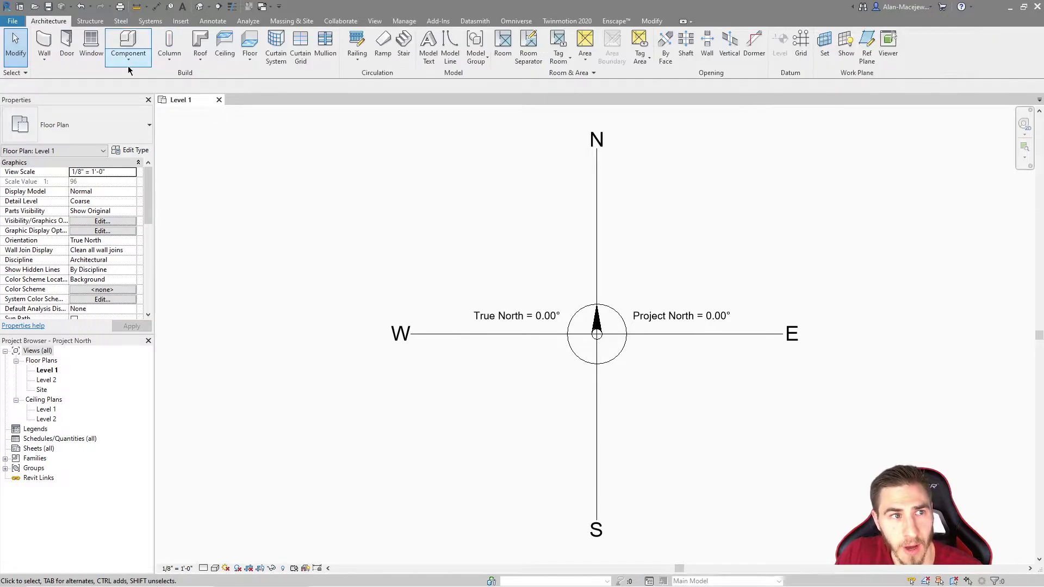
pyautogui.press('w')
pyautogui.press('a')
pyautogui.click(687, 170)
pyautogui.press('Escape')
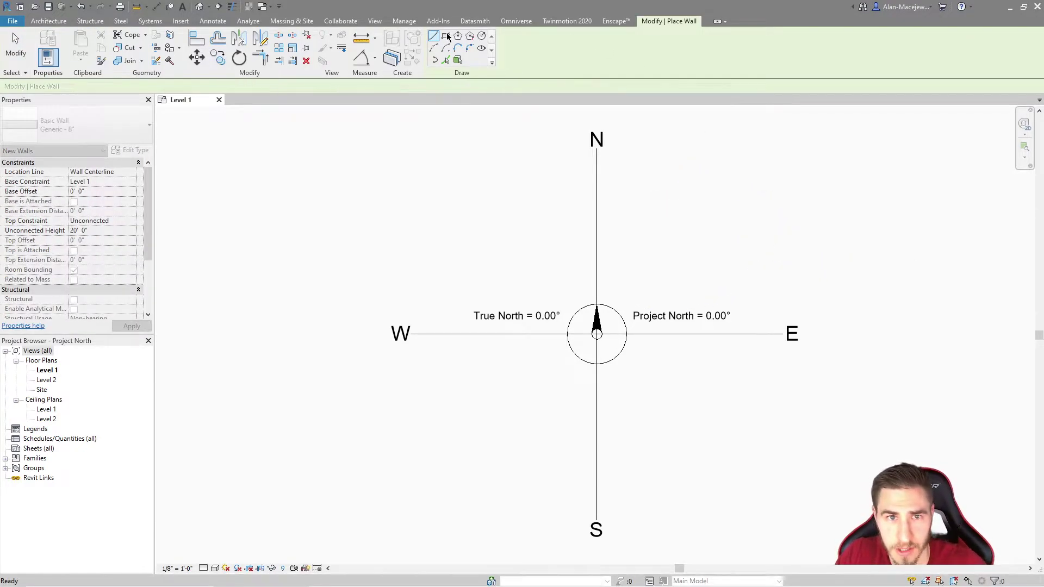
pyautogui.click(437, 35)
pyautogui.click(674, 187)
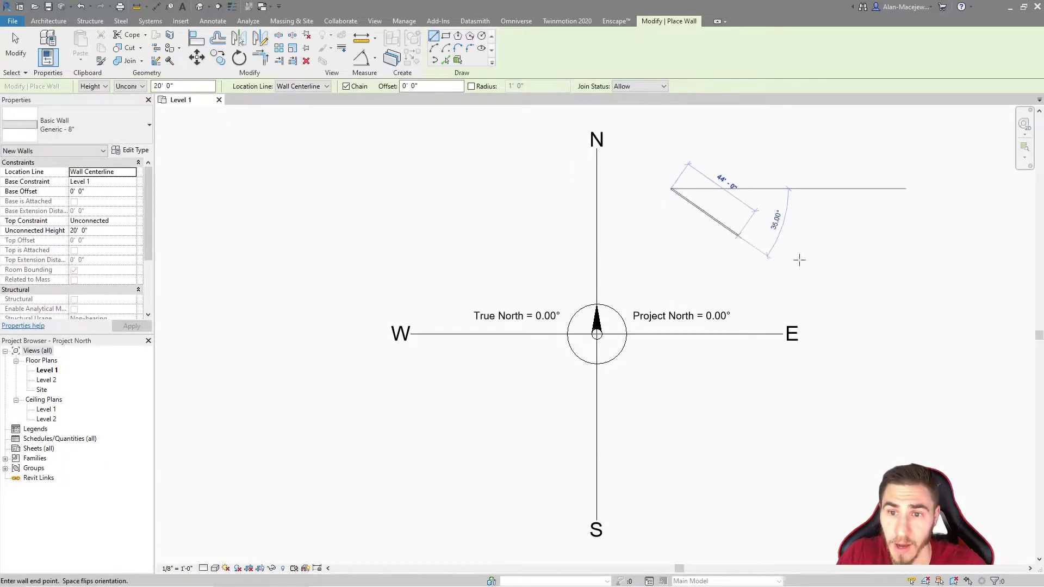
pyautogui.click(448, 34)
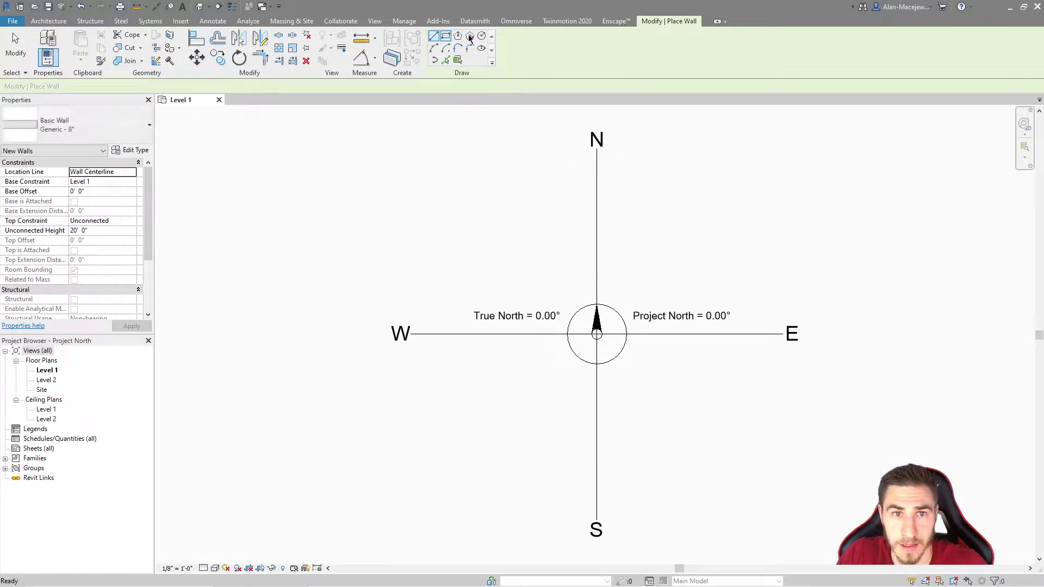
pyautogui.click(679, 197)
pyautogui.click(842, 263)
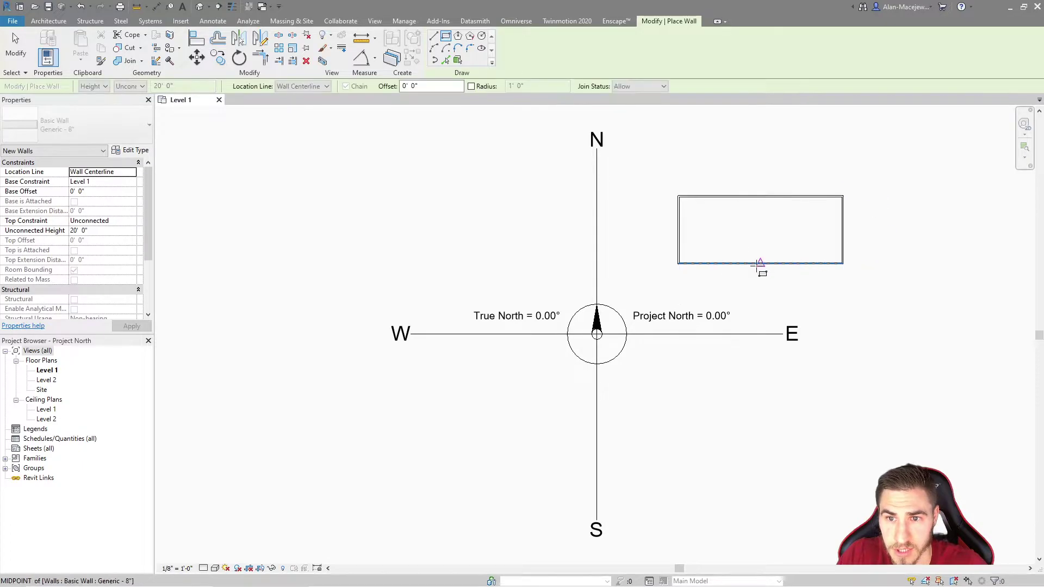
pyautogui.press('Escape')
pyautogui.press('Escape')
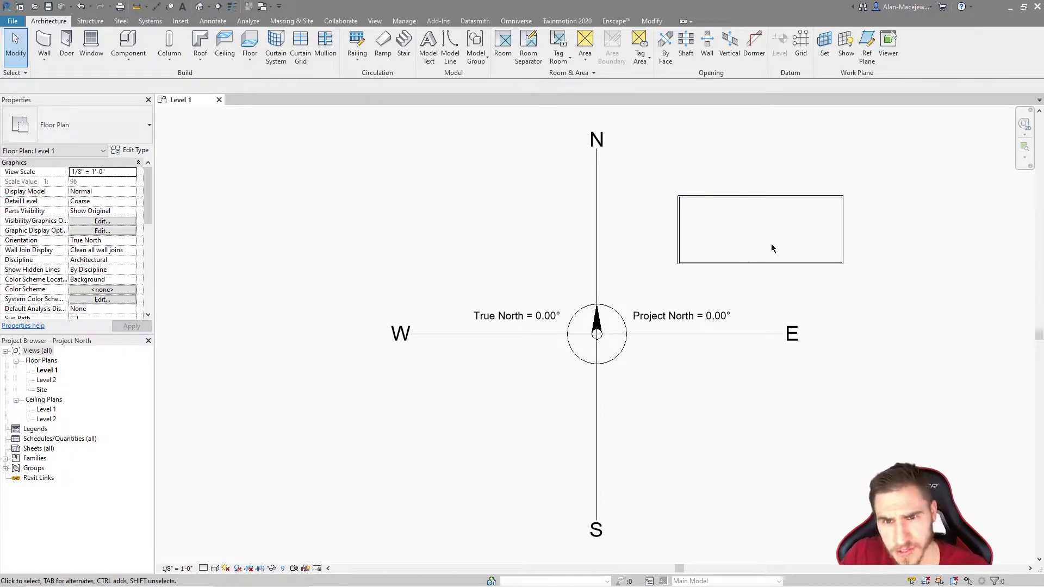
pyautogui.moveTo(648, 170); pyautogui.dragTo(713, 198)
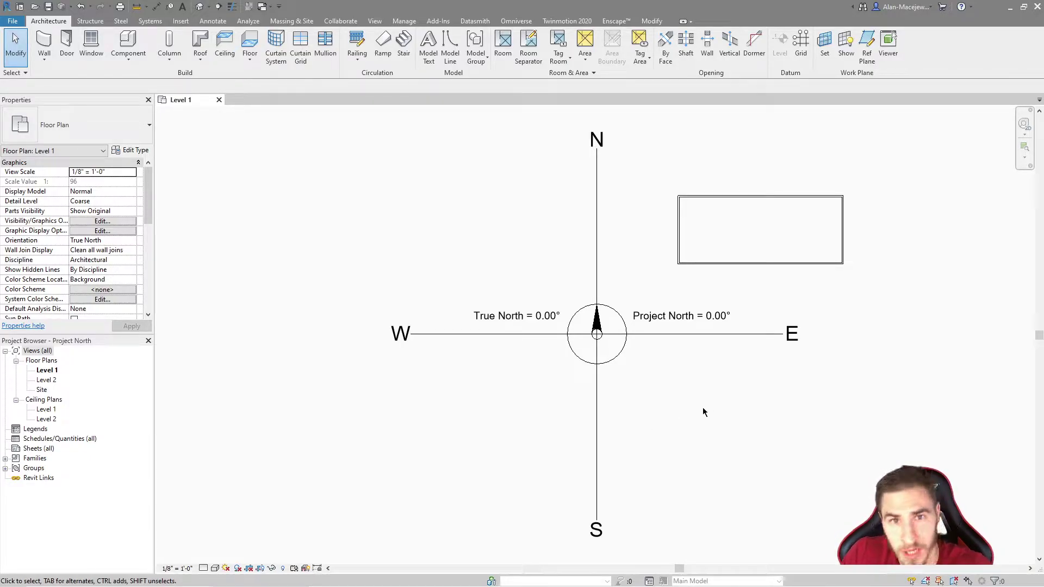
pyautogui.moveTo(648, 287); pyautogui.dragTo(735, 266)
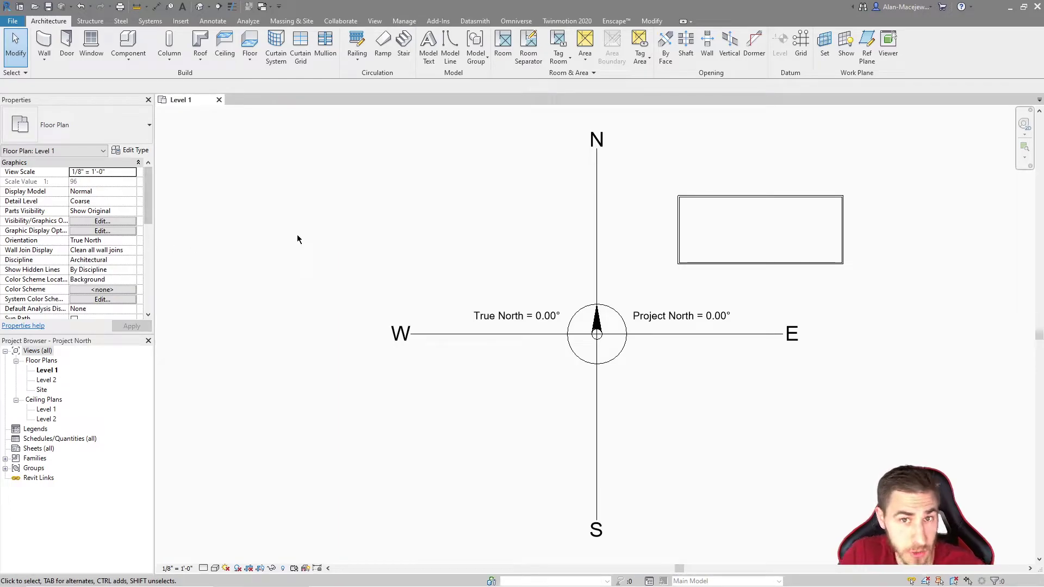
# Toggle the Level 1 floor plan's orientation between Project North and True North, leaving it set to Project North
pyautogui.click(126, 240)
pyautogui.click(89, 250)
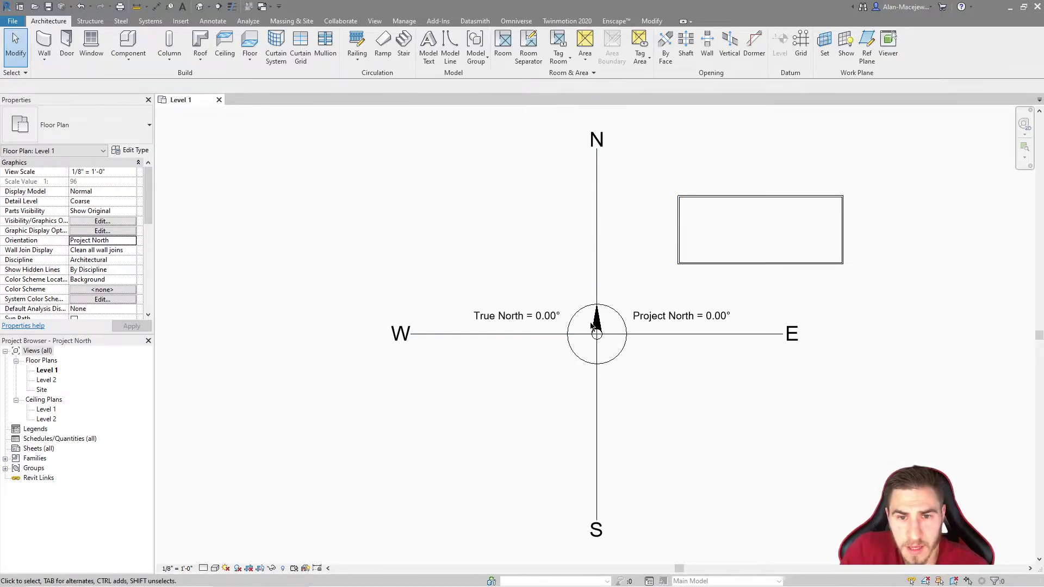
pyautogui.click(131, 243)
pyautogui.click(93, 260)
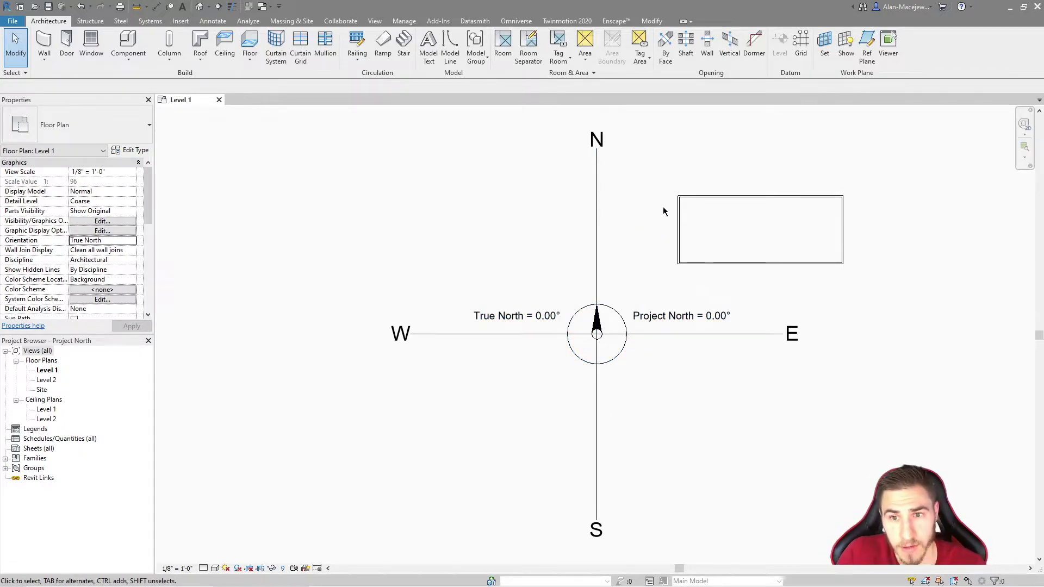
pyautogui.click(103, 240)
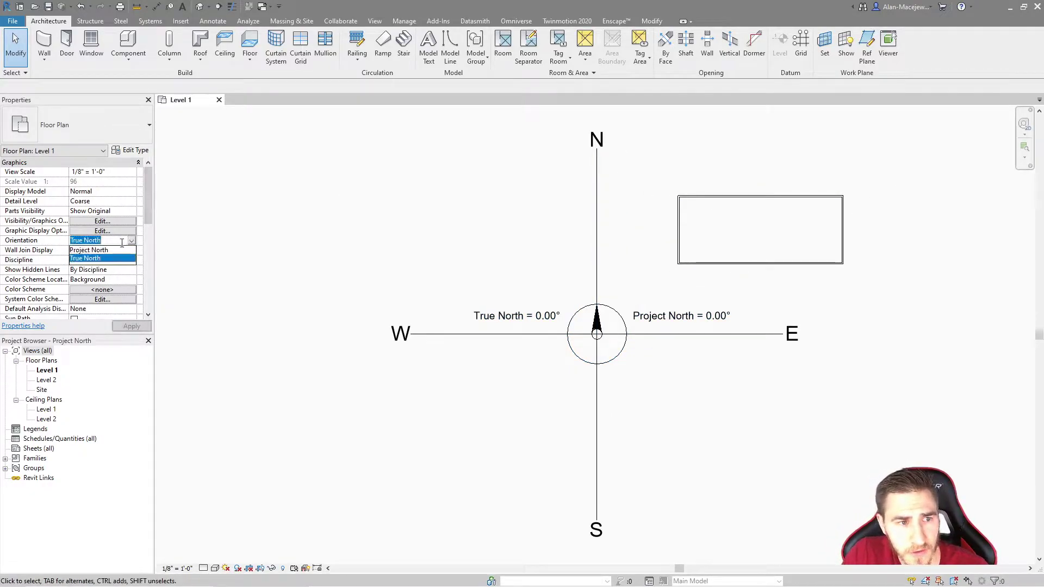
pyautogui.click(103, 252)
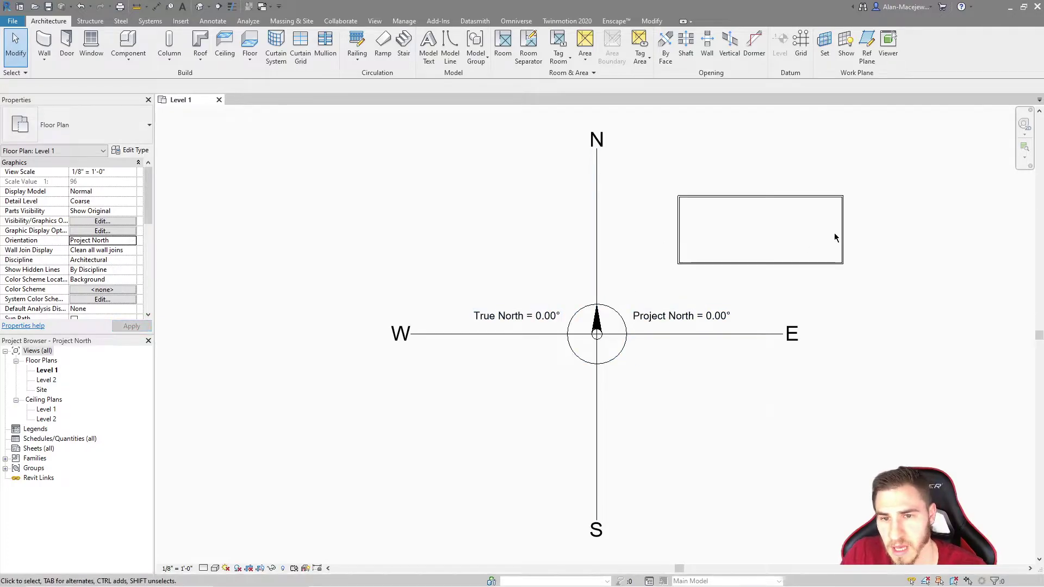
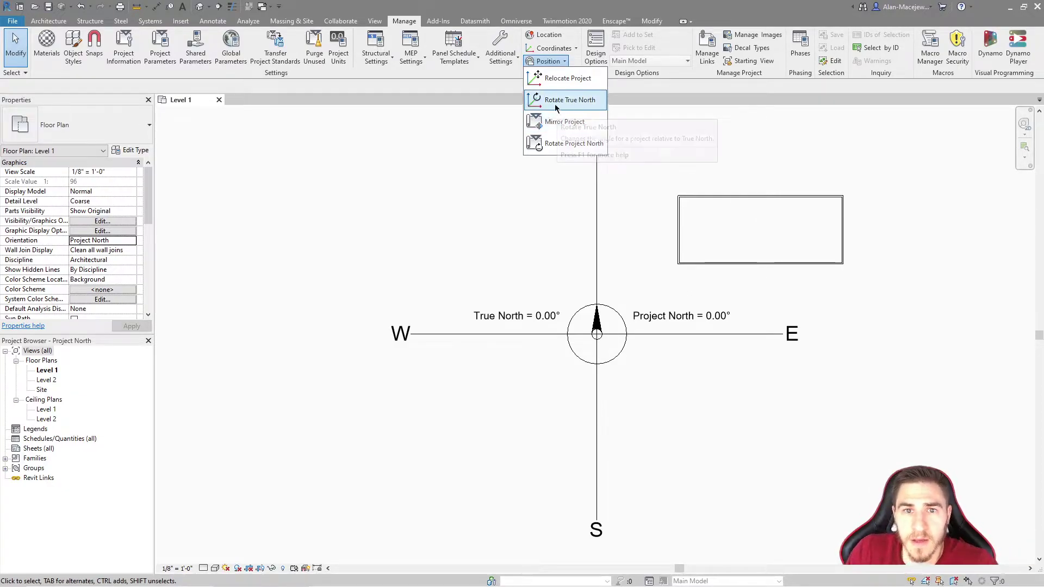
# Examine the Rotate Project North options and their expanded details without applying a rotation
pyautogui.click(572, 146)
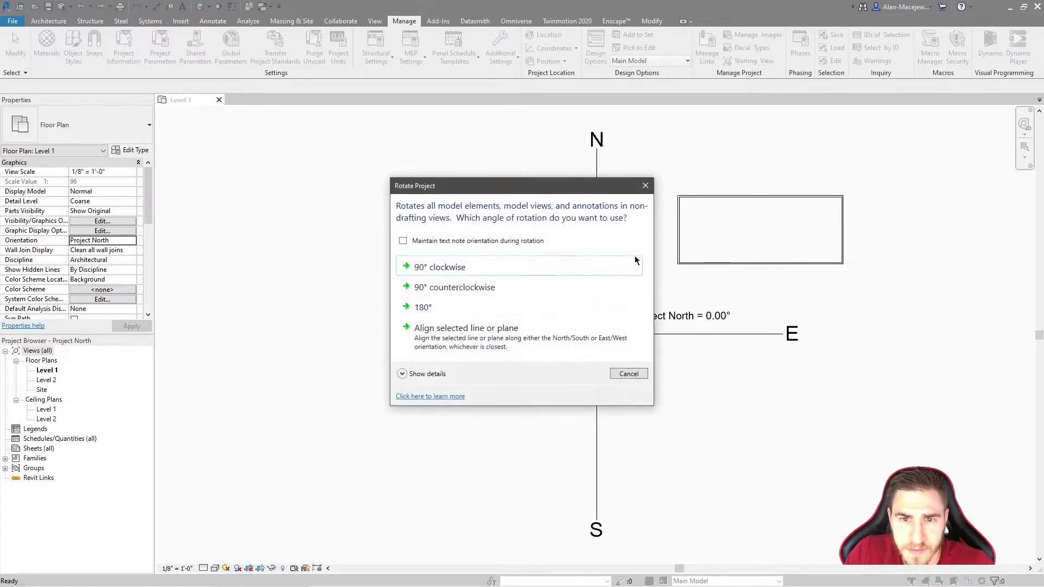
pyautogui.moveTo(556, 192); pyautogui.dragTo(356, 181)
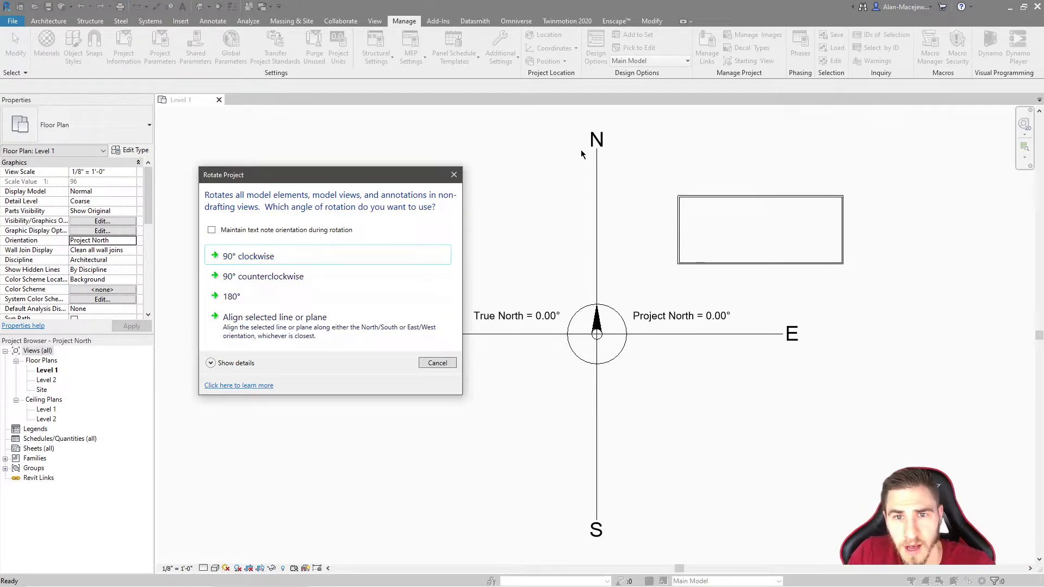
pyautogui.moveTo(386, 183); pyautogui.dragTo(371, 197)
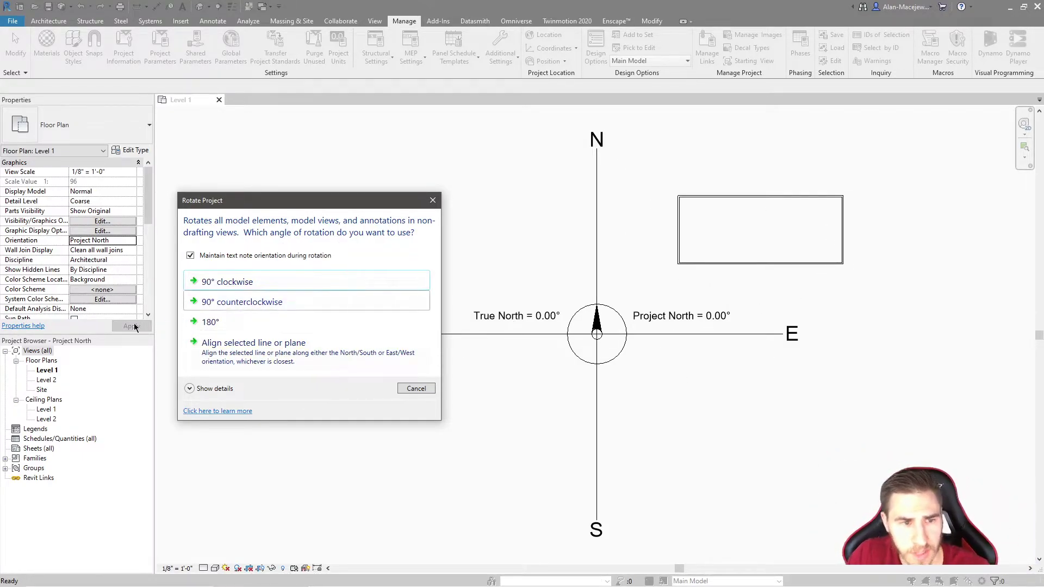
pyautogui.click(215, 389)
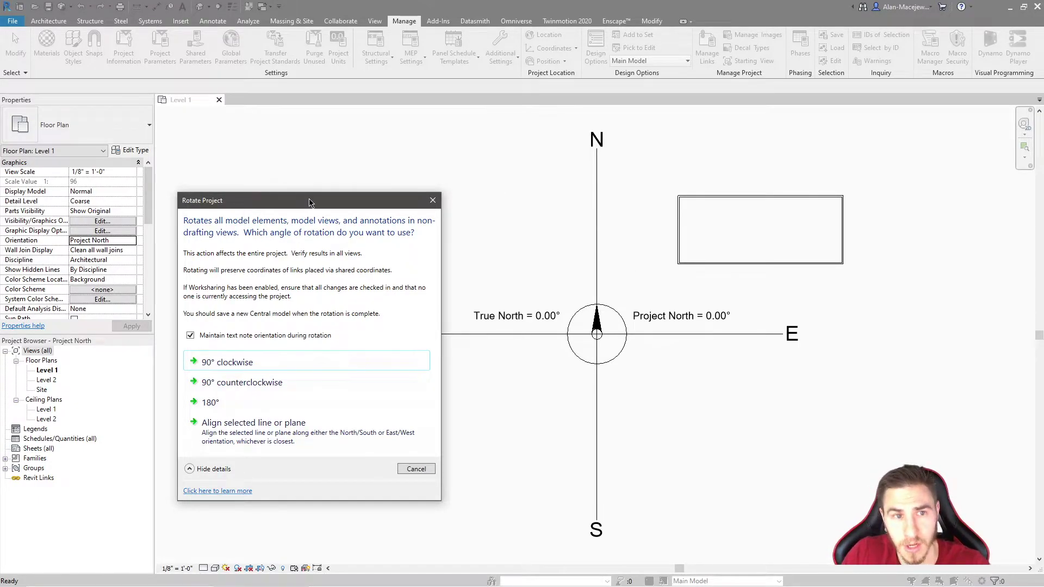
pyautogui.moveTo(310, 202); pyautogui.dragTo(389, 145)
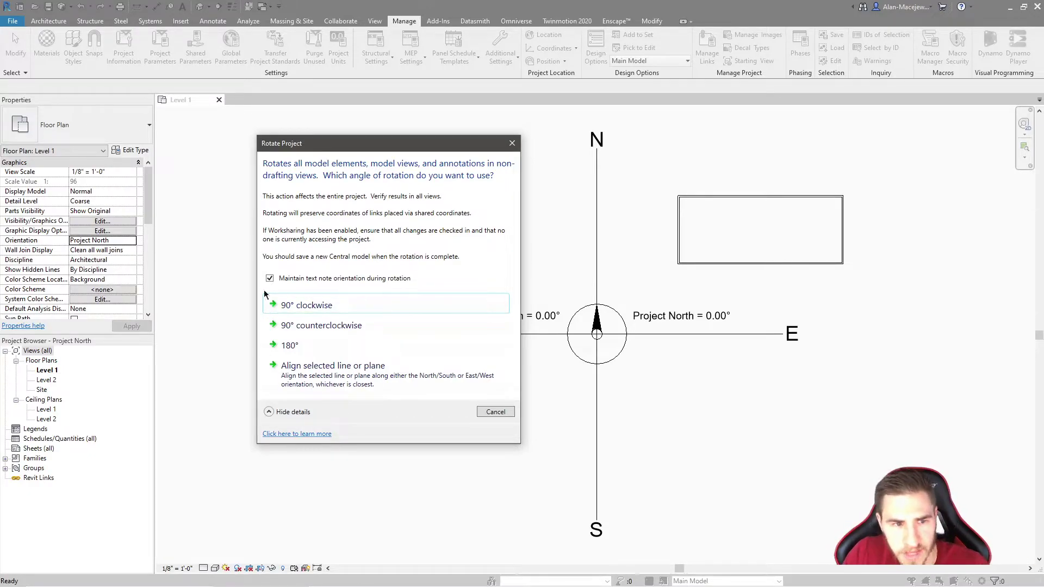
pyautogui.moveTo(395, 144); pyautogui.dragTo(315, 180)
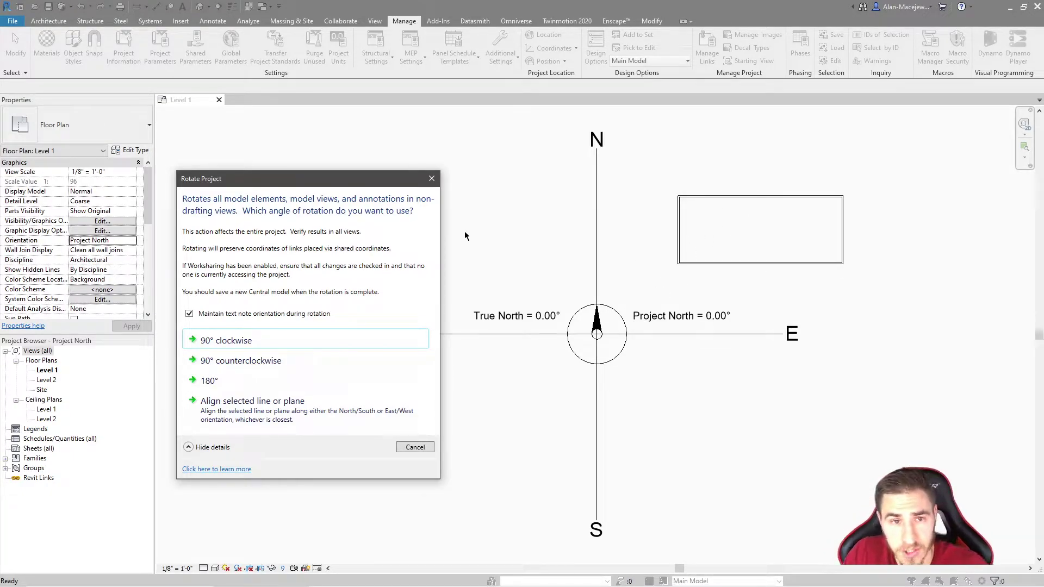
pyautogui.click(432, 179)
# Draw a detail line about 64' long from the compass centre toward the northeast, about 25° from the north axis
pyautogui.moveTo(651, 260); pyautogui.dragTo(635, 265, button='middle')
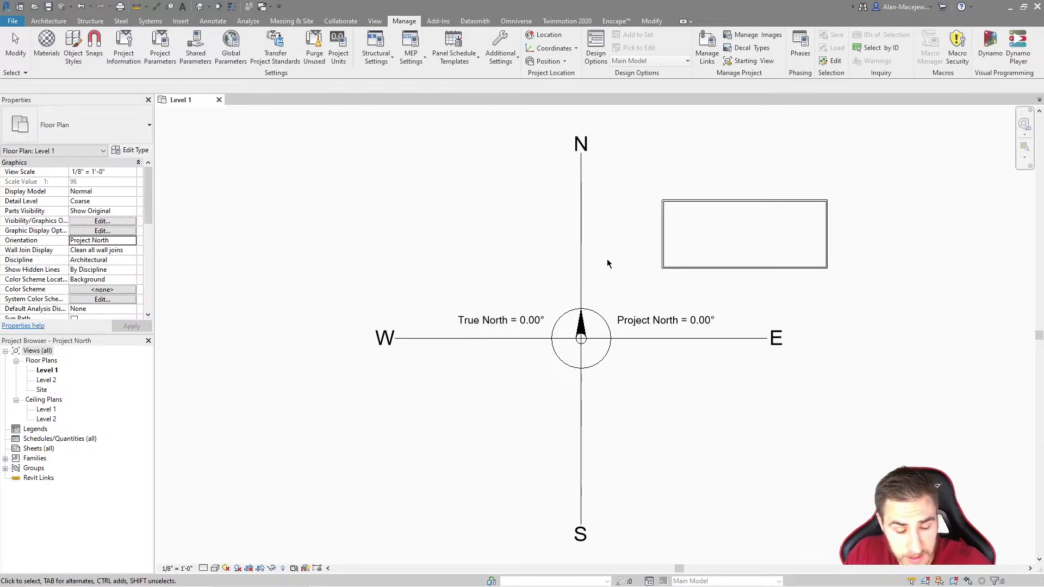
pyautogui.press('d')
pyautogui.press('l')
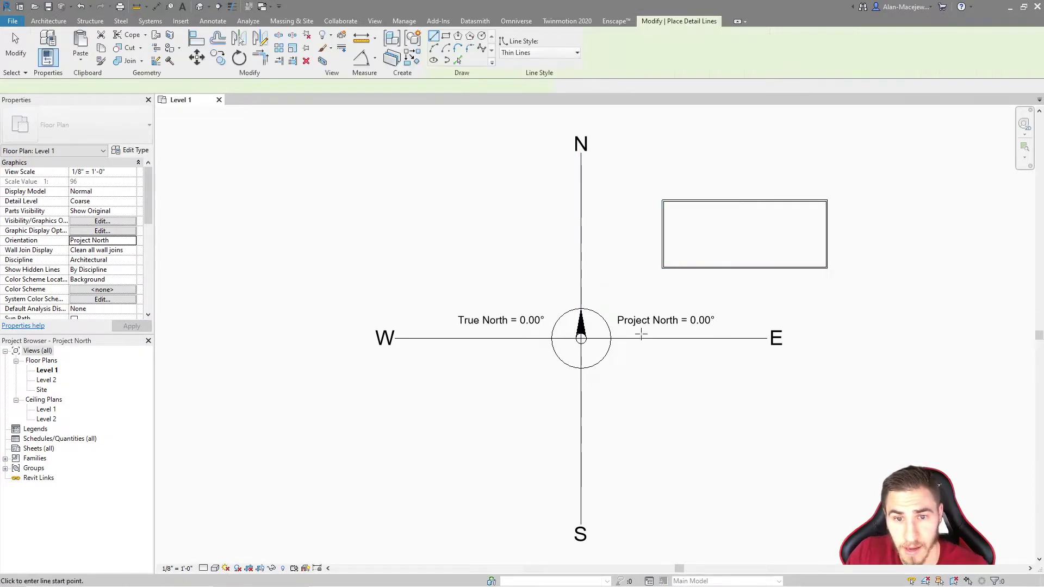
pyautogui.click(581, 339)
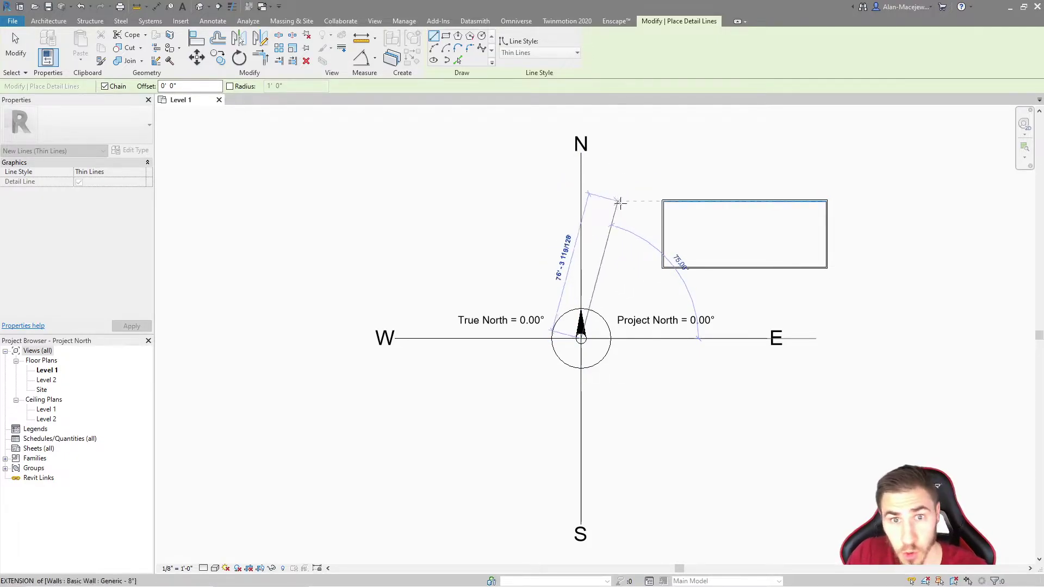
pyautogui.click(634, 231)
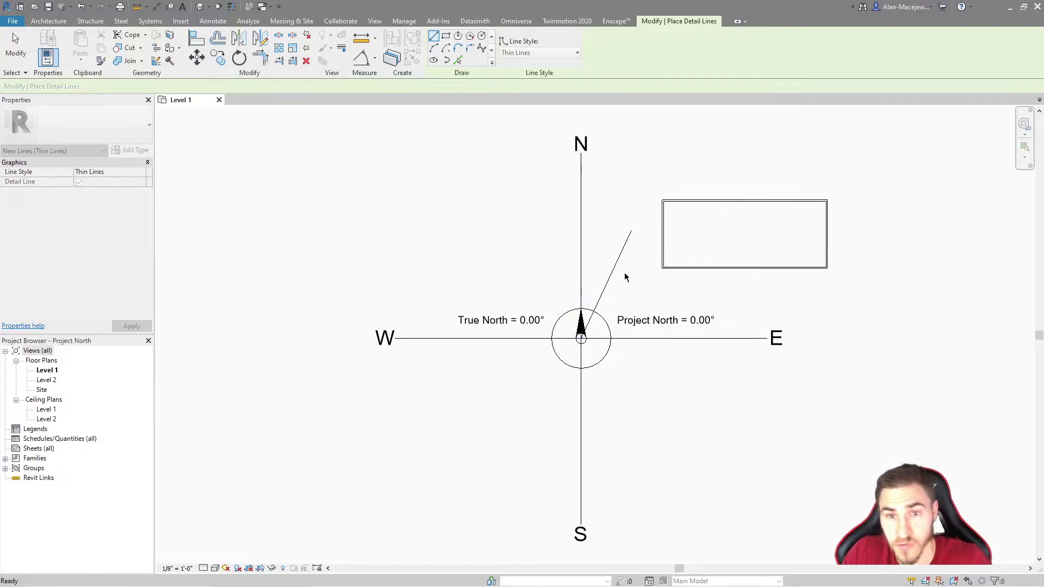
pyautogui.press('Escape')
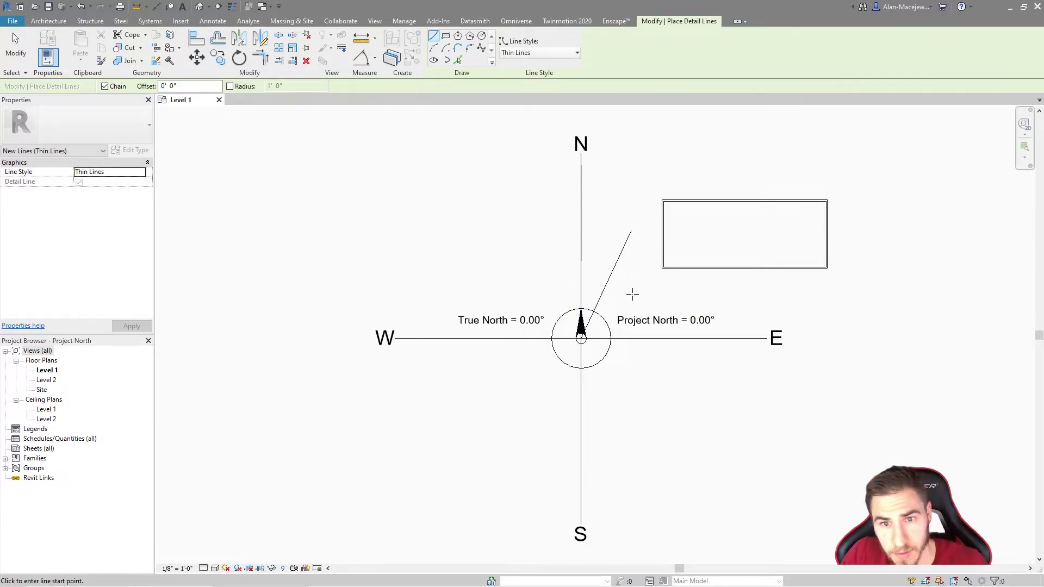
pyautogui.press('Escape')
# Set the slanted detail line's angle from the north axis to 30°
pyautogui.click(610, 278)
pyautogui.scroll(3, 618, 200)
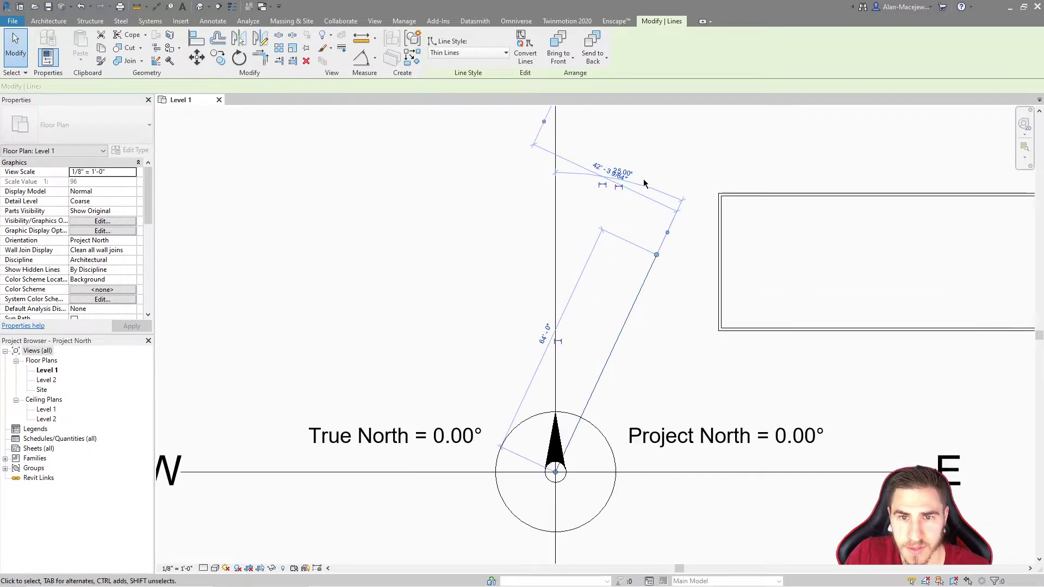
pyautogui.scroll(5, 612, 194)
pyautogui.click(604, 189)
pyautogui.scroll(-2, 620, 179)
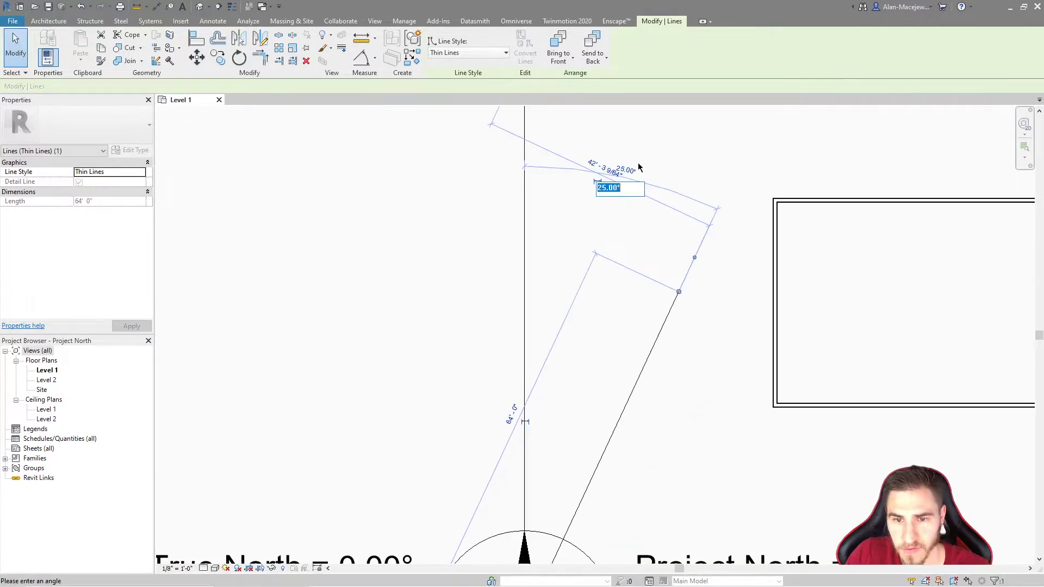
pyautogui.write('30')
pyautogui.press('Return')
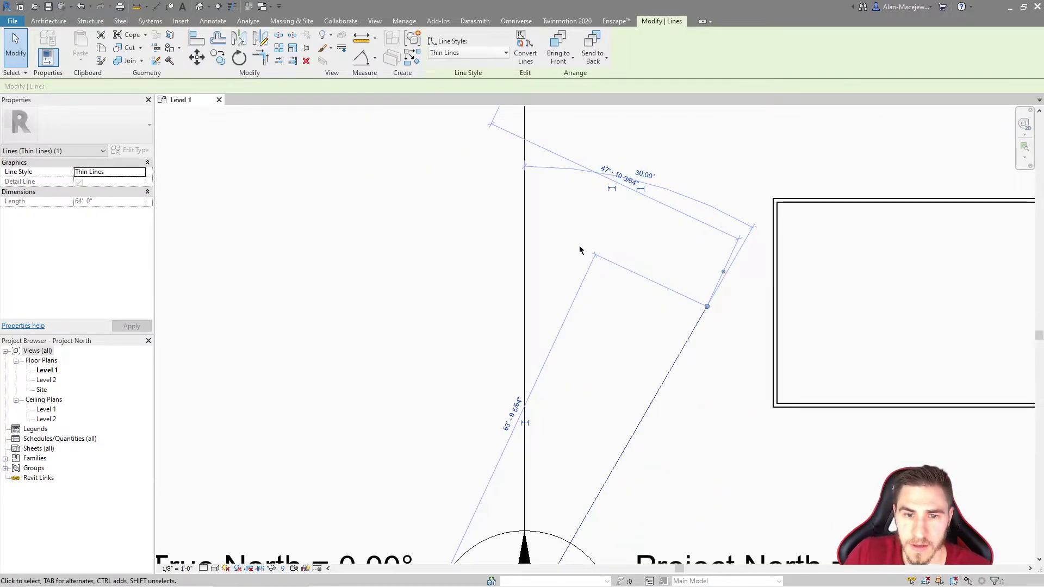
pyautogui.scroll(-5, 579, 251)
pyautogui.press('Escape')
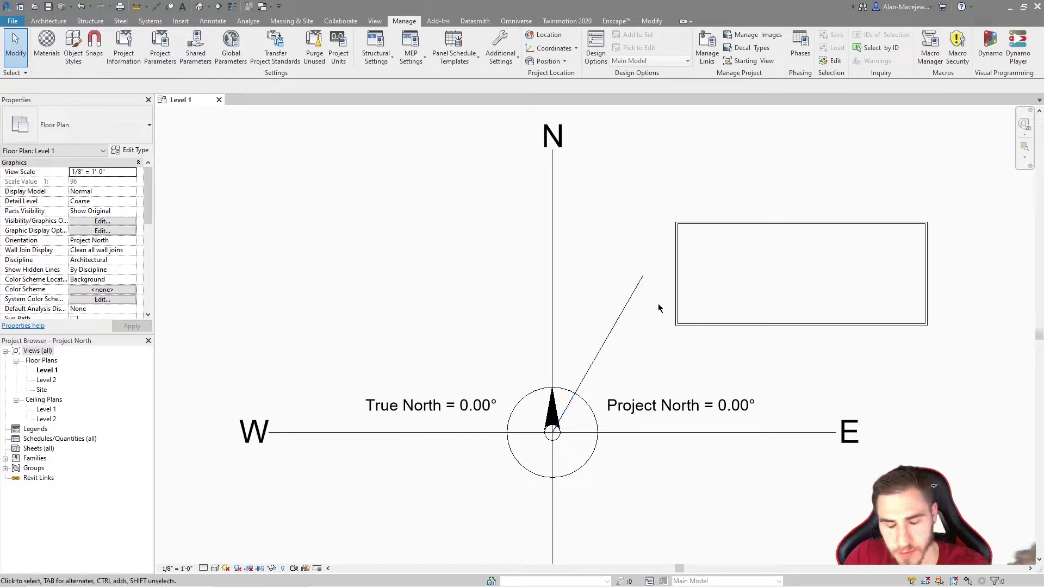
pyautogui.click(631, 298)
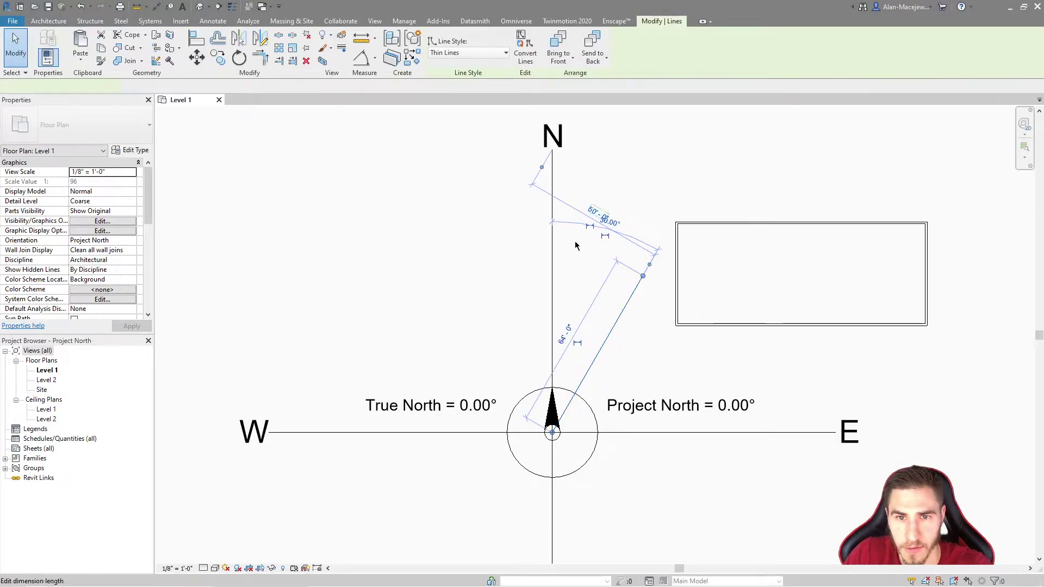
pyautogui.click(464, 314)
# Rotate Project North by aligning the project to the 30° detail line, with text note orientation maintained during rotation
pyautogui.scroll(-2, 625, 303)
pyautogui.moveTo(596, 343); pyautogui.dragTo(612, 313, button='middle')
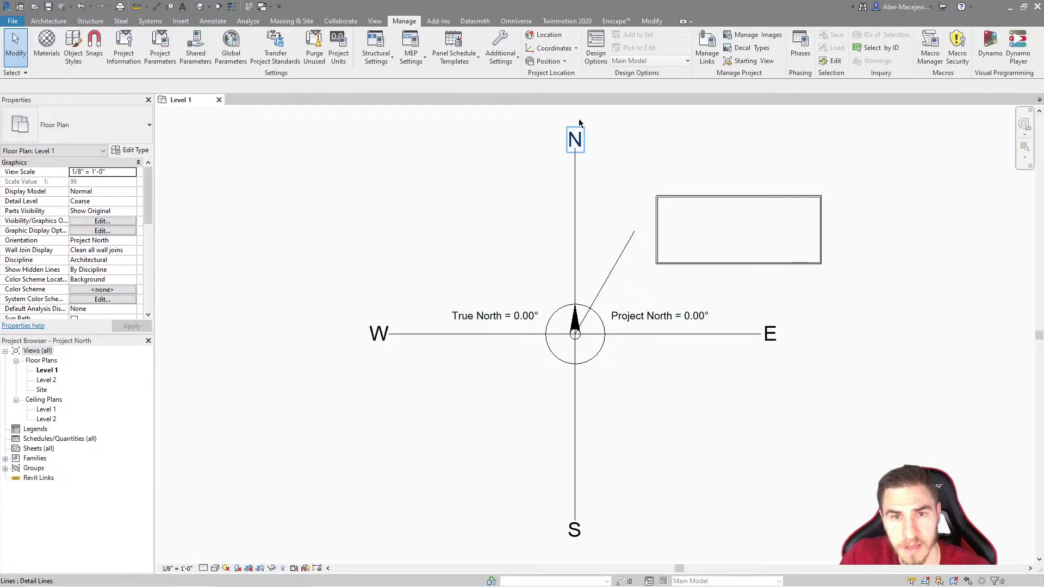
pyautogui.click(546, 61)
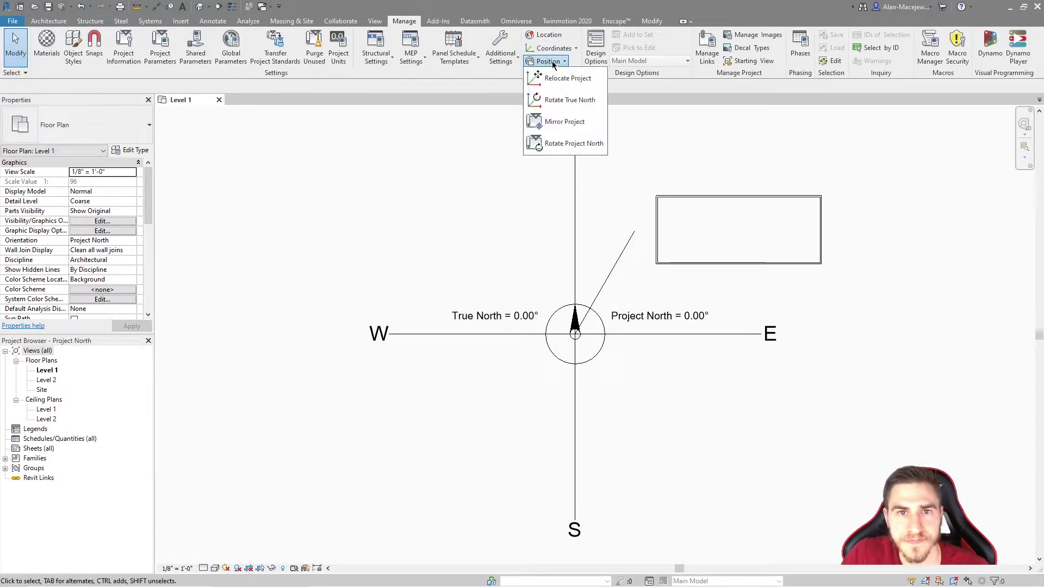
pyautogui.click(581, 144)
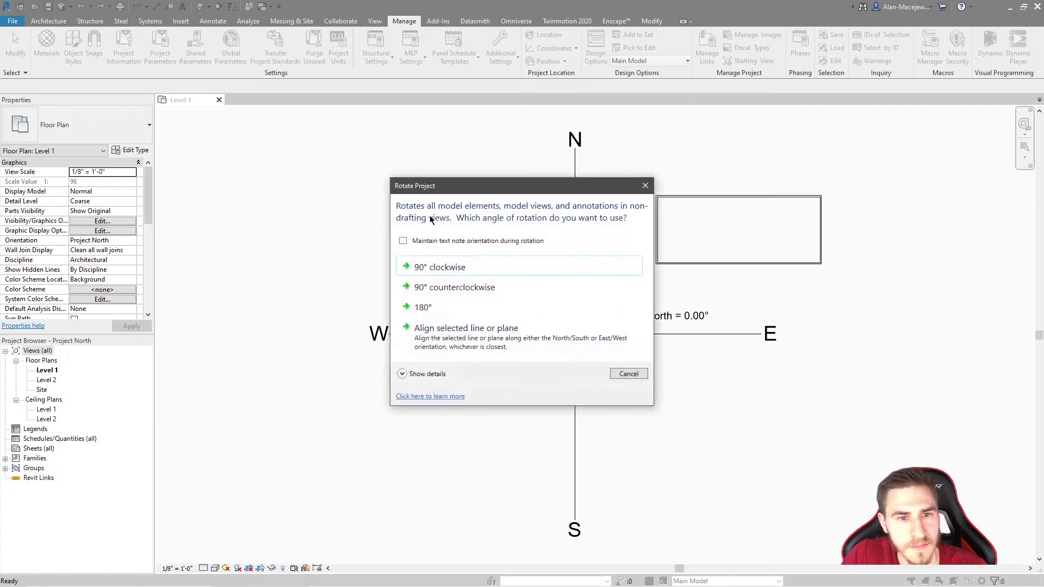
pyautogui.moveTo(515, 193); pyautogui.dragTo(309, 195)
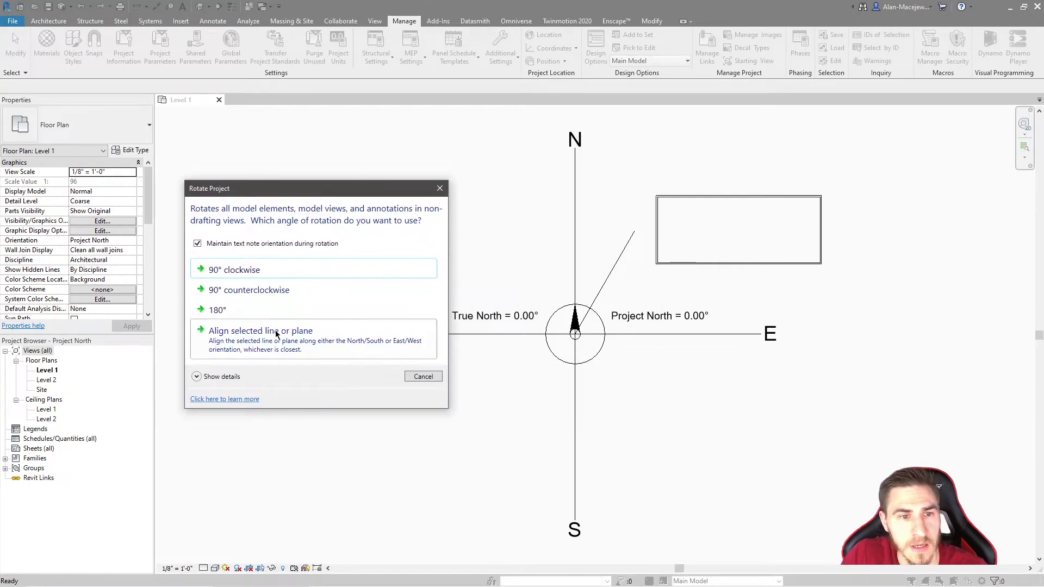
pyautogui.click(231, 330)
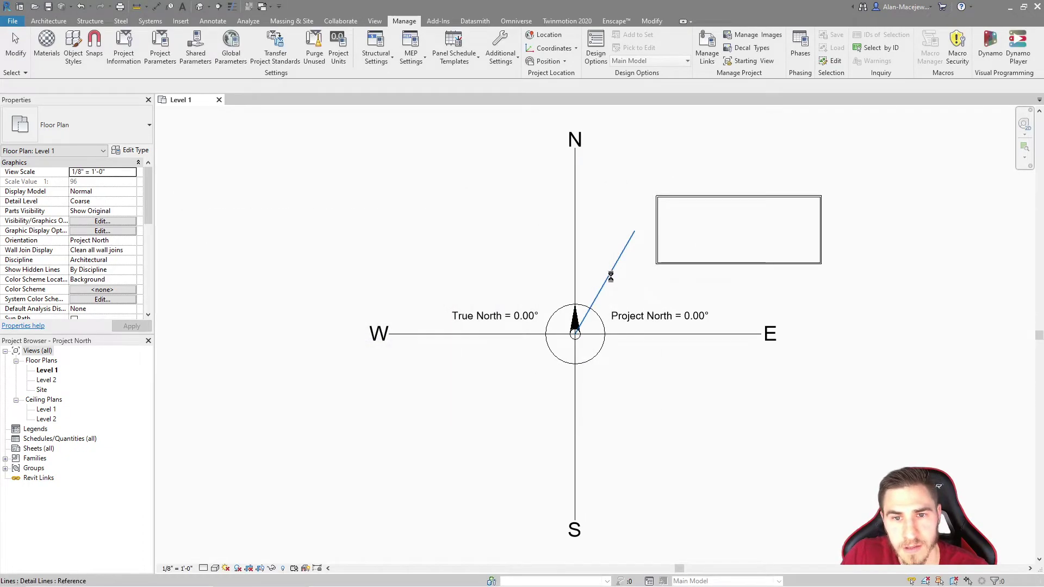
pyautogui.click(609, 275)
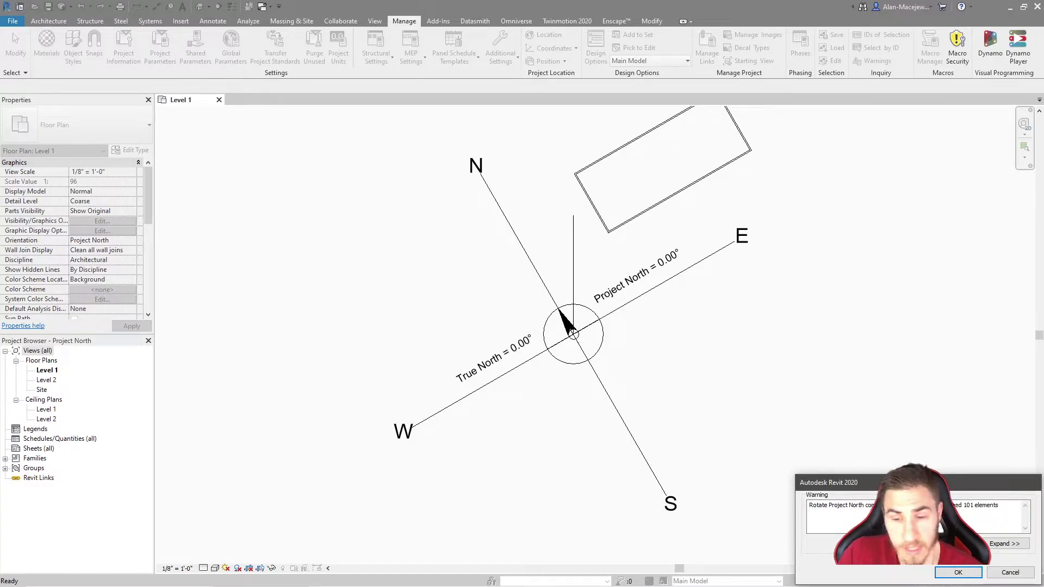
pyautogui.click(957, 571)
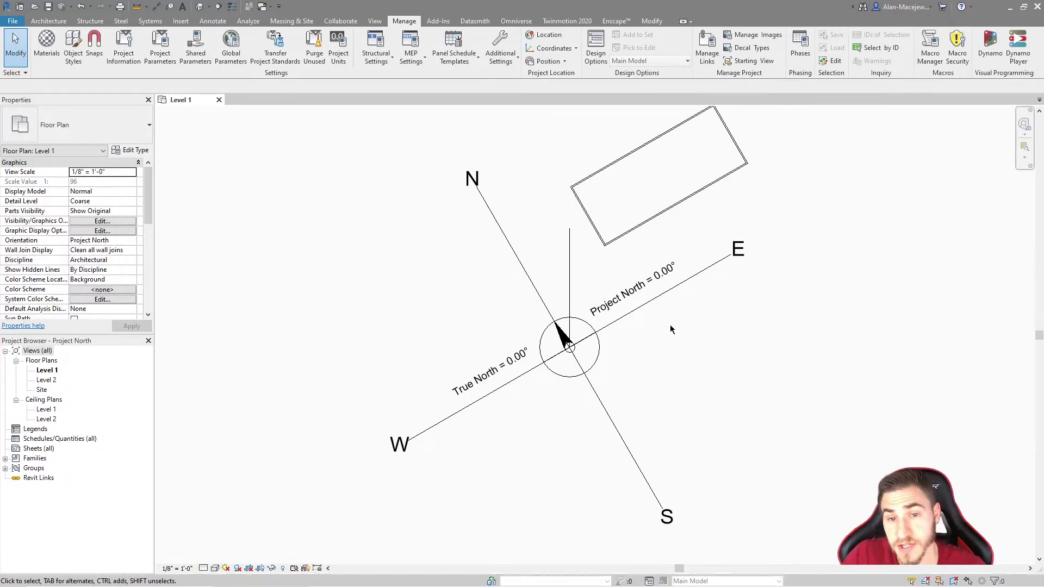
# Set the compass annotation's Project North rotation to -30°
pyautogui.click(630, 294)
pyautogui.click(632, 294)
pyautogui.write('-30')
pyautogui.press('Return')
pyautogui.click(404, 20)
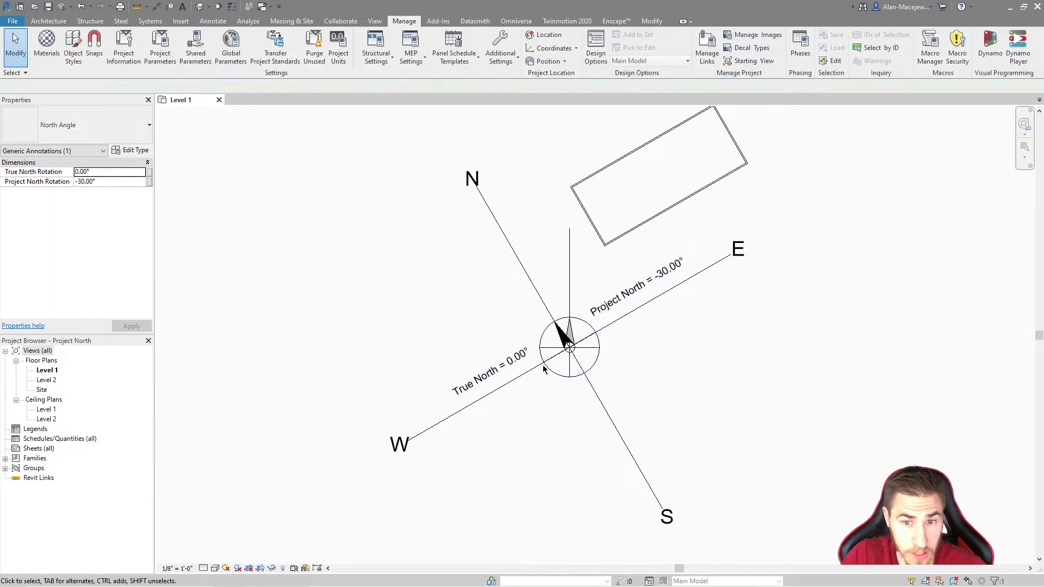
pyautogui.press('Escape')
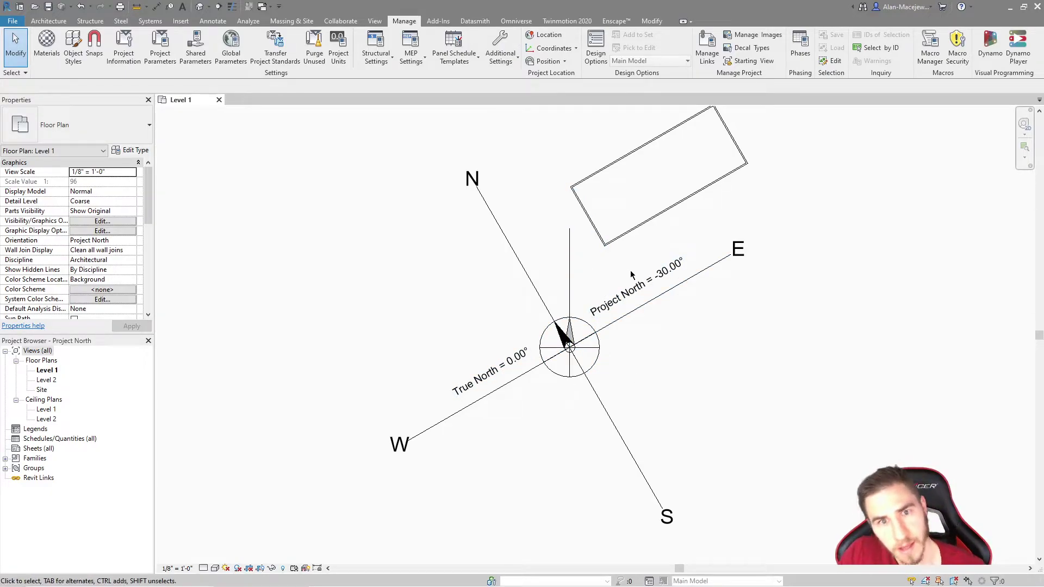
# Examine the compass, wall rectangle and reference line after the project rotation, checking the wall beside the east axis
pyautogui.scroll(2, 643, 275)
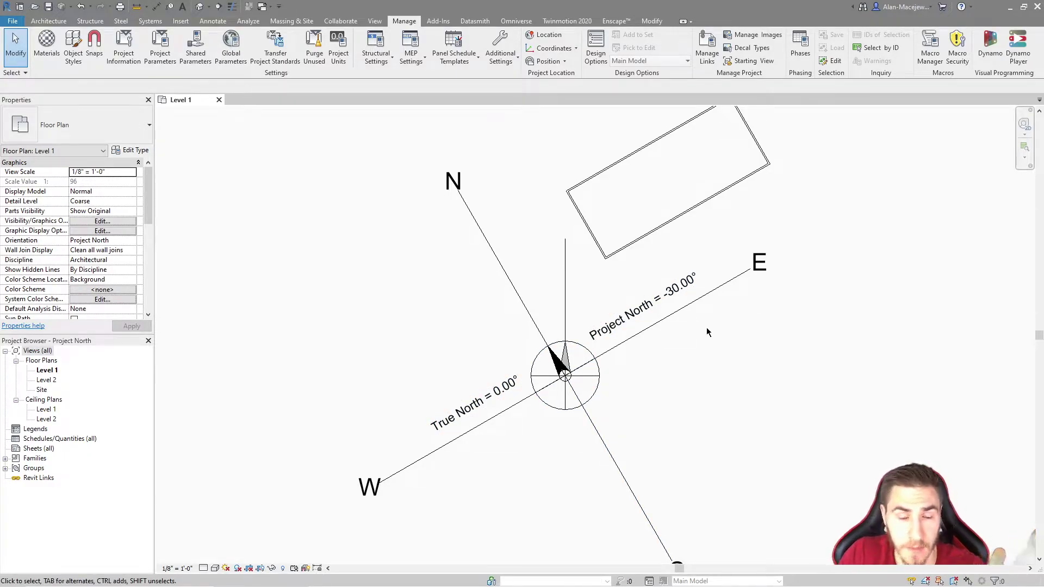
pyautogui.moveTo(599, 316); pyautogui.dragTo(599, 360, button='middle')
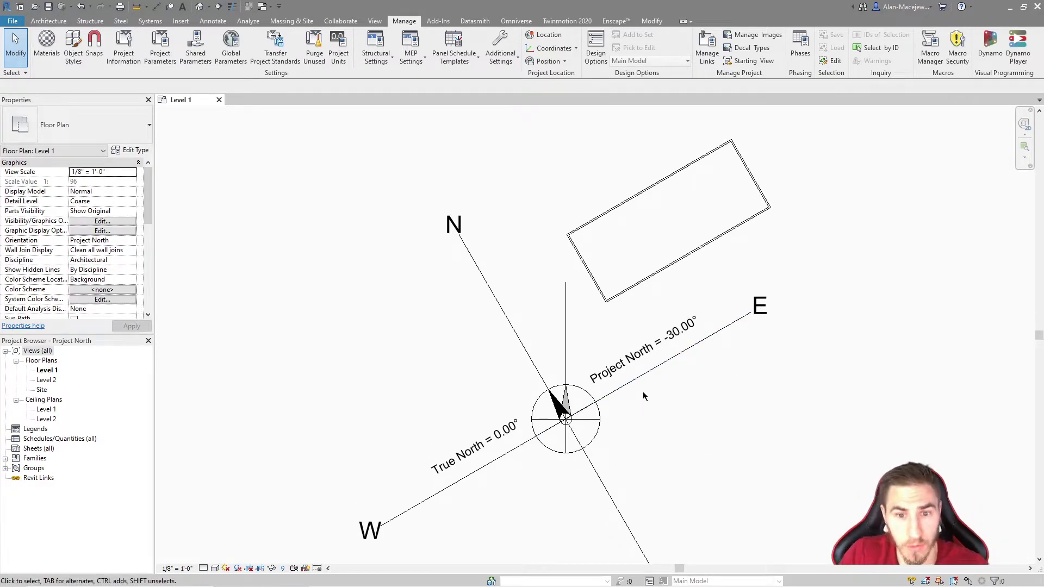
pyautogui.scroll(-1, 577, 391)
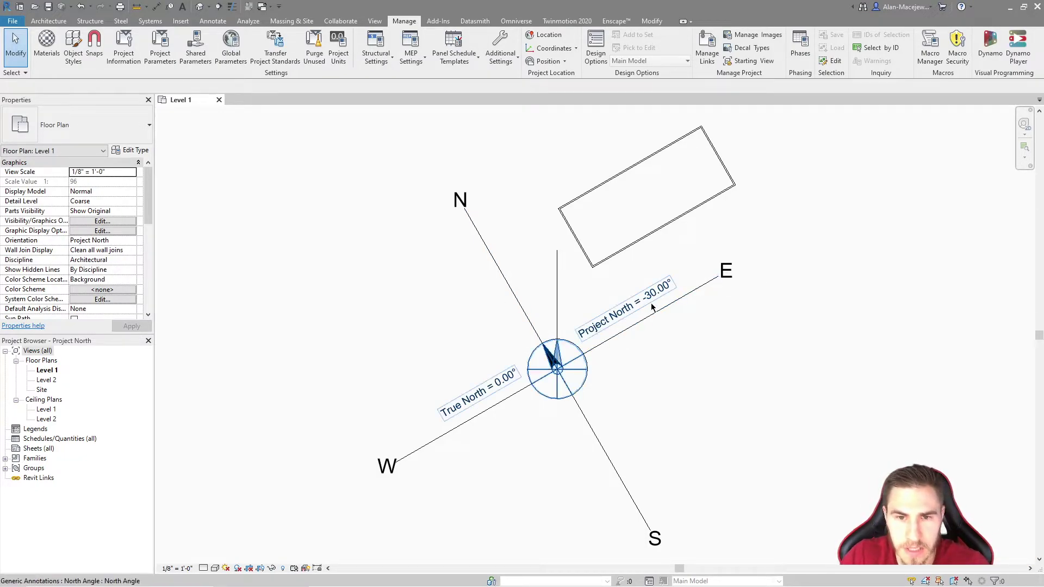
pyautogui.scroll(4, 653, 307)
pyautogui.scroll(2, 658, 224)
pyautogui.click(634, 294)
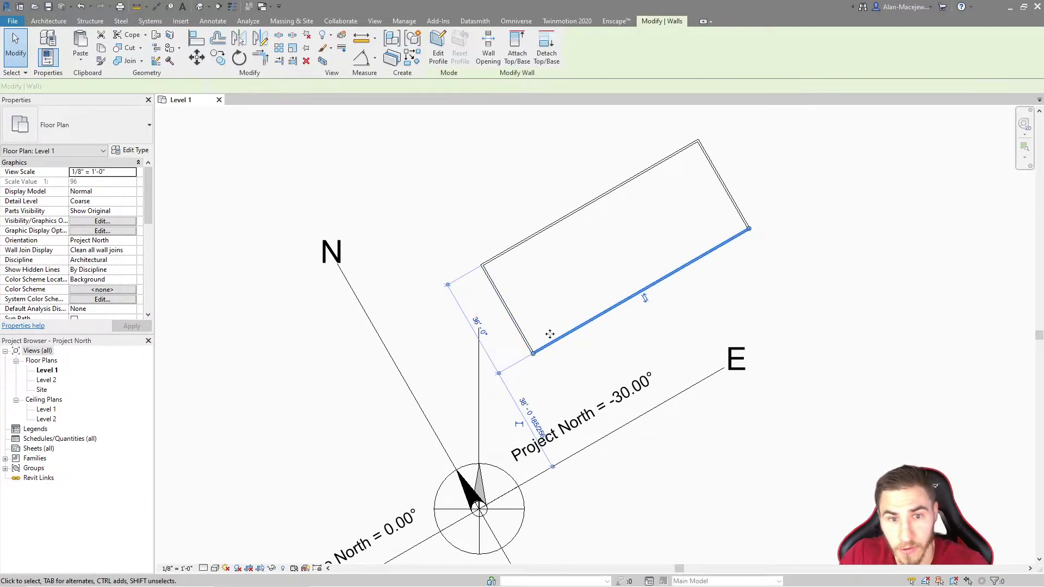
pyautogui.press('Escape')
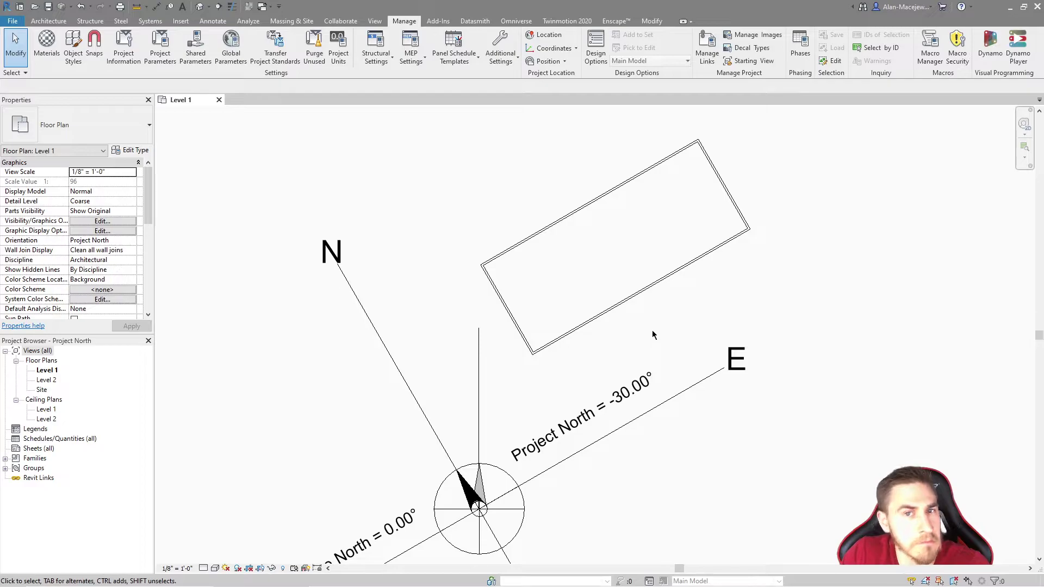
pyautogui.scroll(-1, 602, 359)
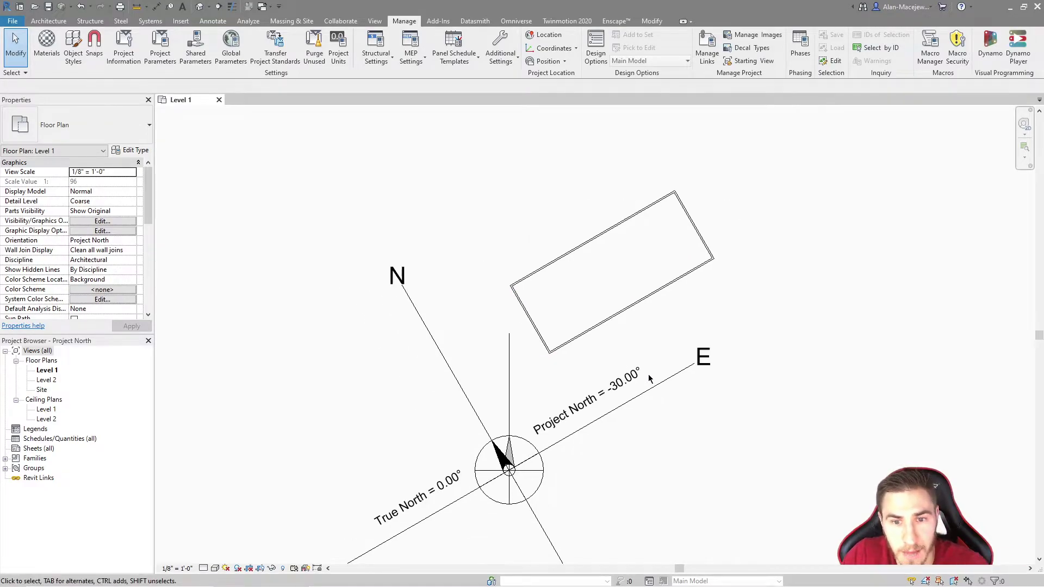
pyautogui.moveTo(623, 464); pyautogui.dragTo(630, 400, button='middle')
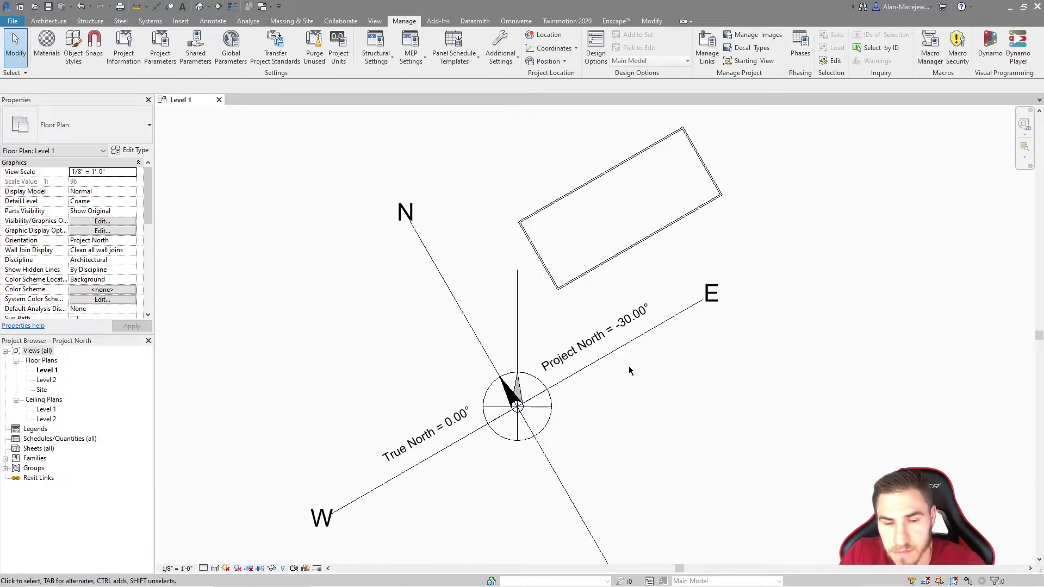
pyautogui.scroll(-1, 642, 401)
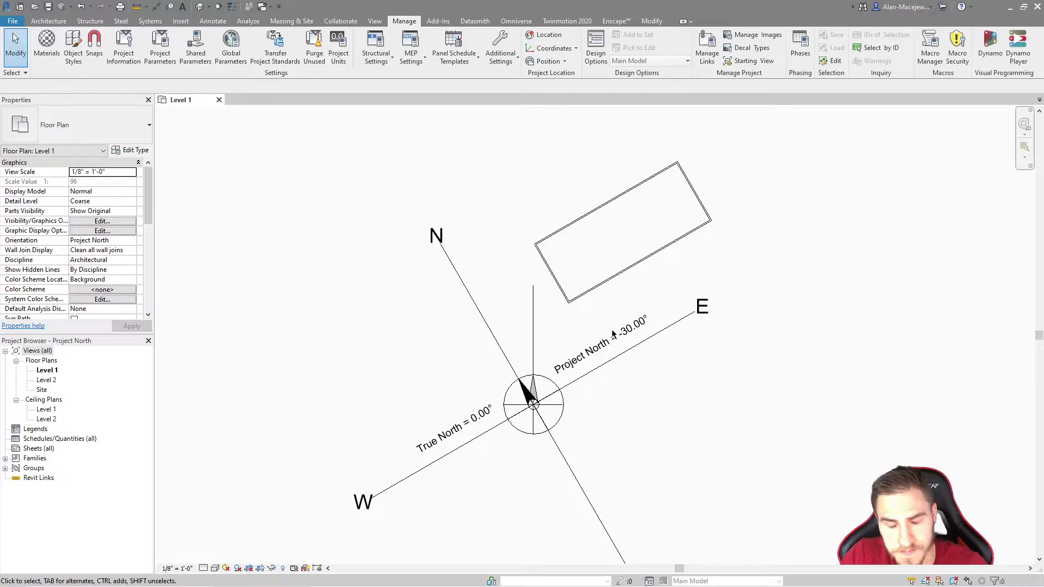
pyautogui.moveTo(525, 397); pyautogui.dragTo(508, 368, button='middle')
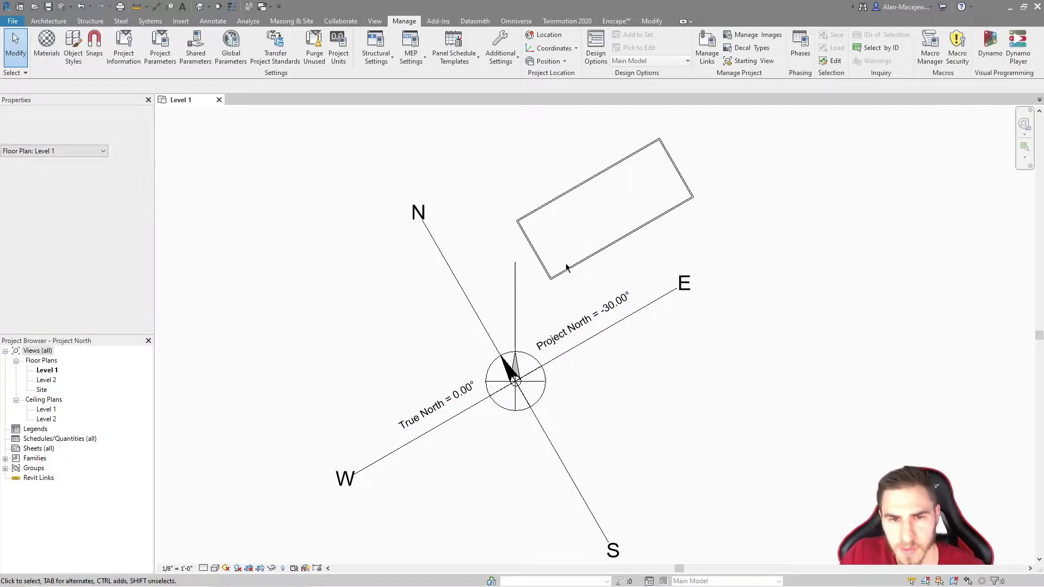
pyautogui.moveTo(578, 361); pyautogui.dragTo(594, 354, button='middle')
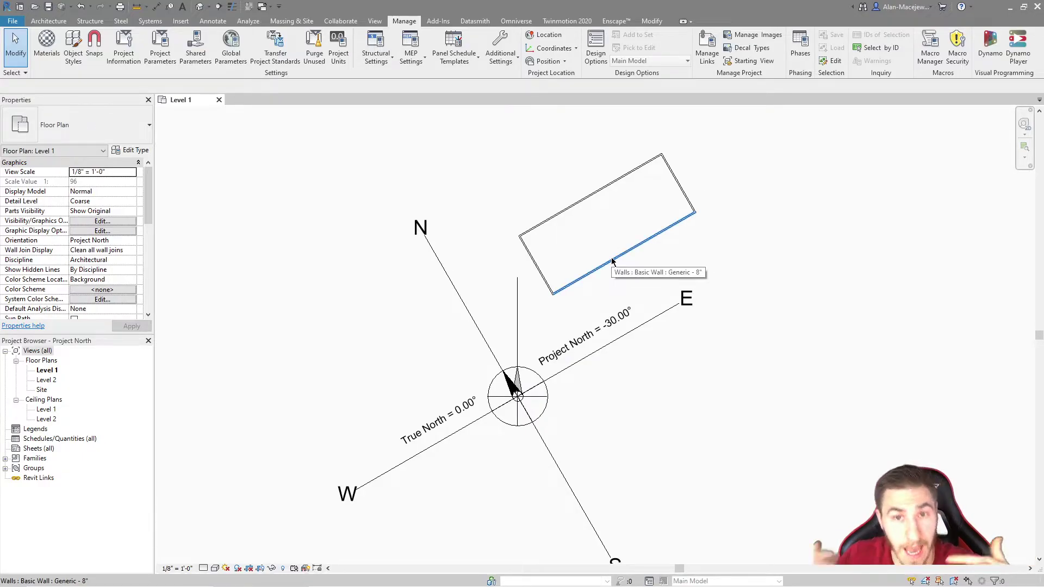
pyautogui.scroll(-1, 667, 395)
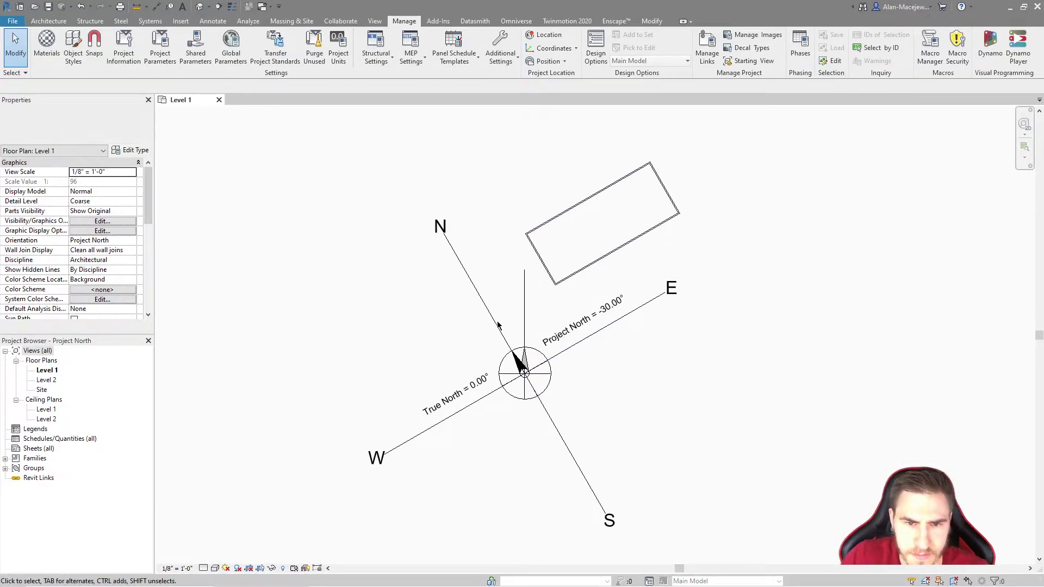
# Delete the vertical reference detail line that starts at the compass centre
pyautogui.scroll(2, 552, 309)
pyautogui.click(519, 322)
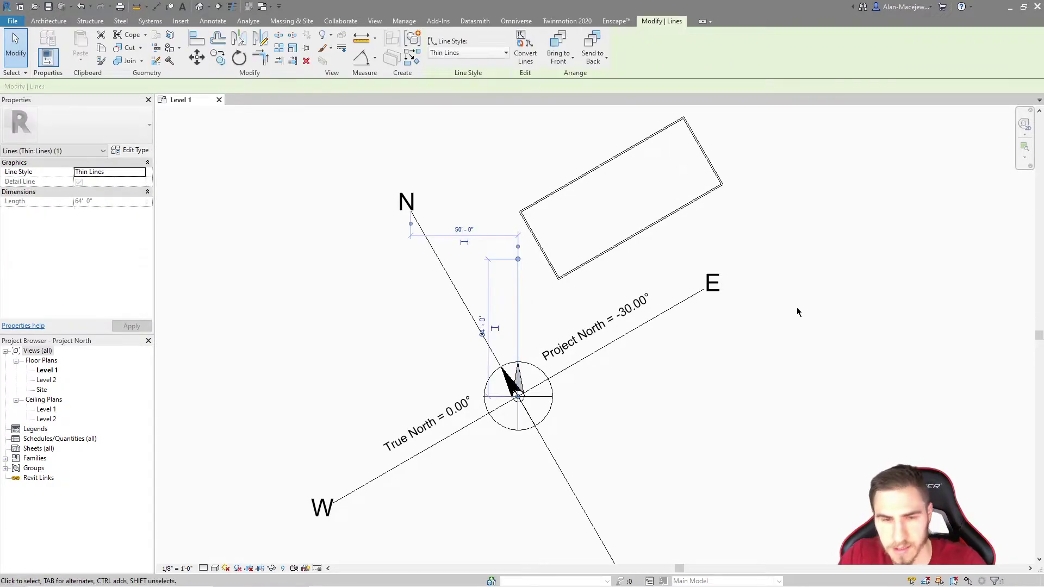
pyautogui.press('Escape')
# Set the compass annotation's Project North rotation back to 0°
pyautogui.click(623, 312)
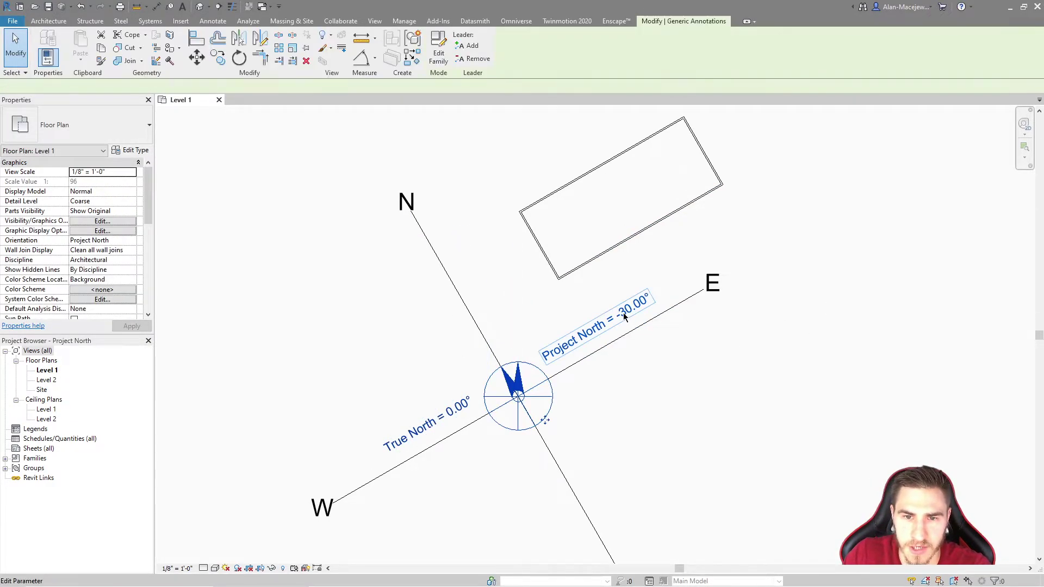
pyautogui.click(623, 312)
pyautogui.write('0')
pyautogui.press('Return')
pyautogui.click(404, 20)
pyautogui.press('Escape')
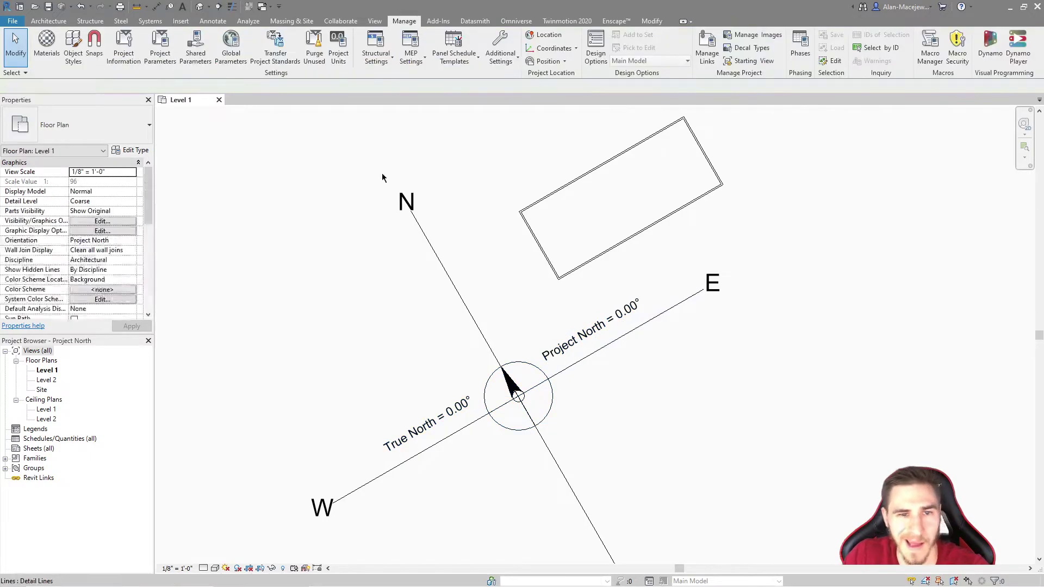
# Rotate Project North by aligning the project to the compass's north axis line
pyautogui.click(547, 61)
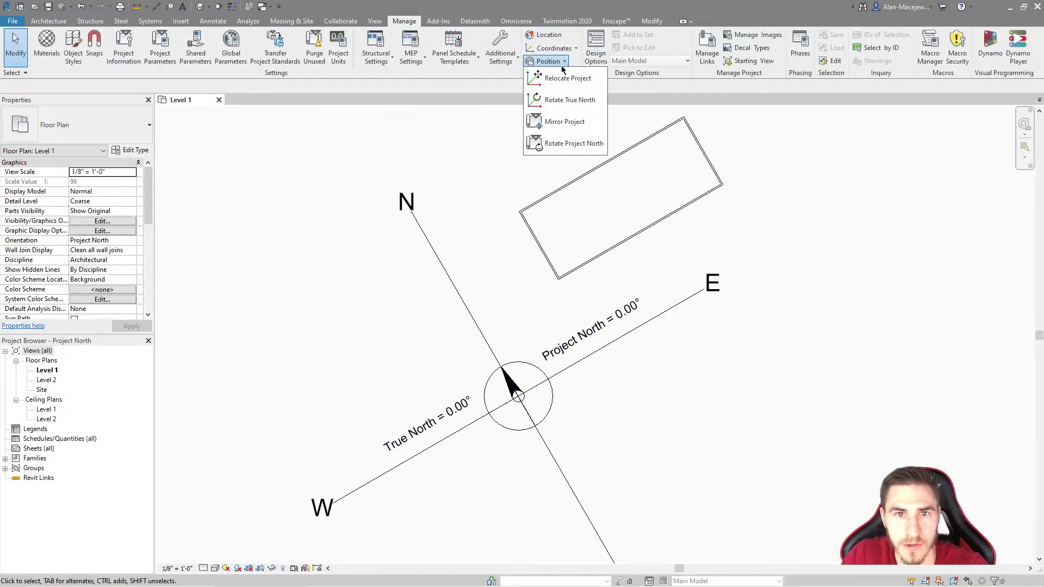
pyautogui.click(582, 145)
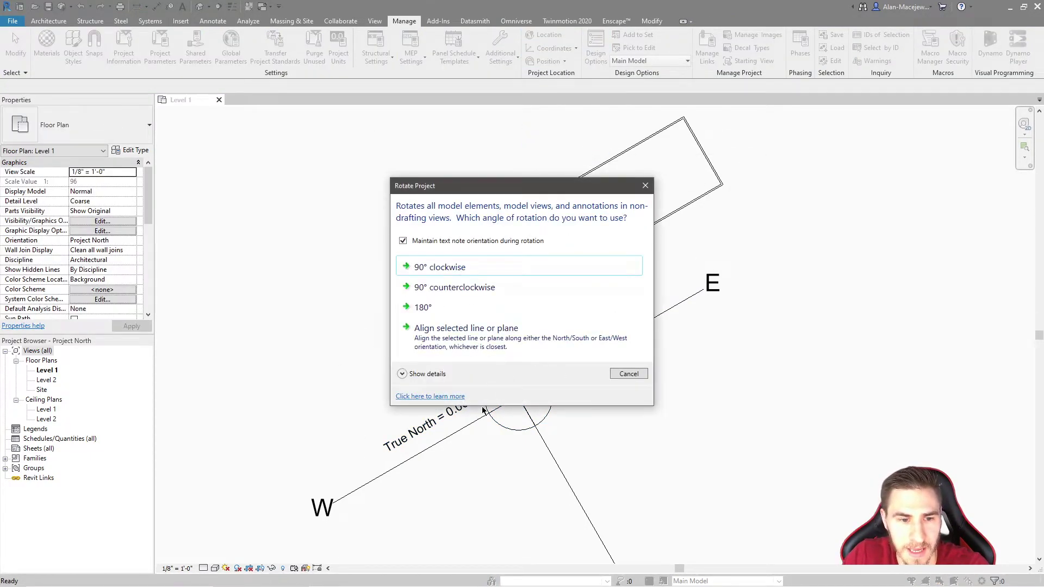
pyautogui.click(498, 336)
pyautogui.click(437, 258)
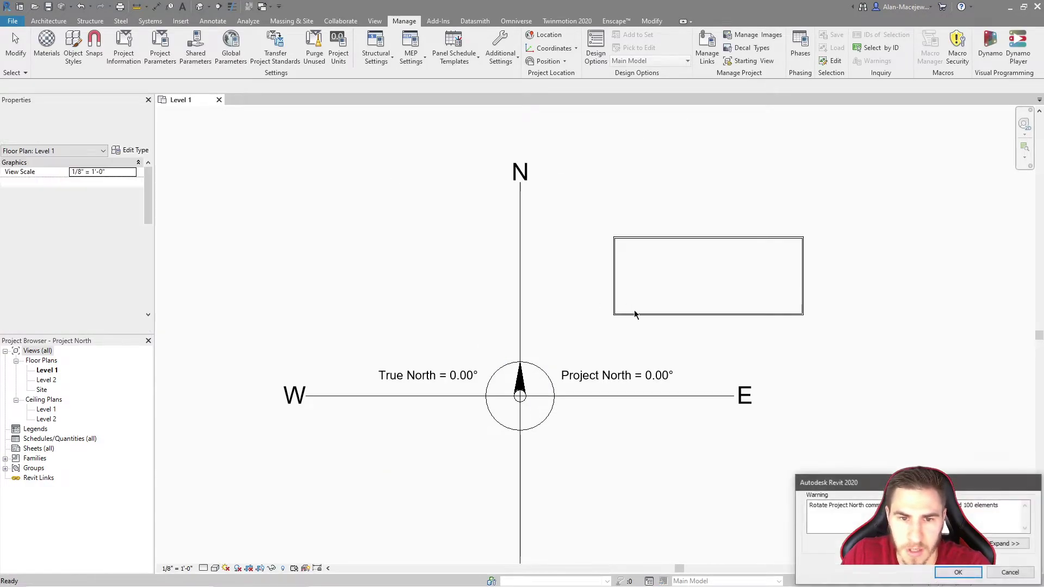
pyautogui.click(952, 571)
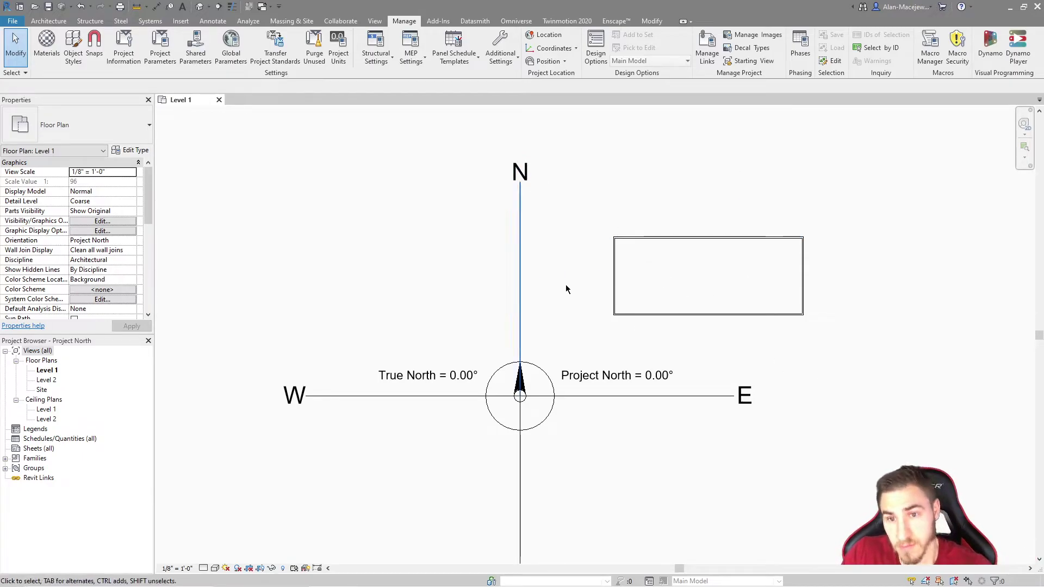
pyautogui.moveTo(599, 219); pyautogui.dragTo(829, 329)
pyautogui.press('Escape')
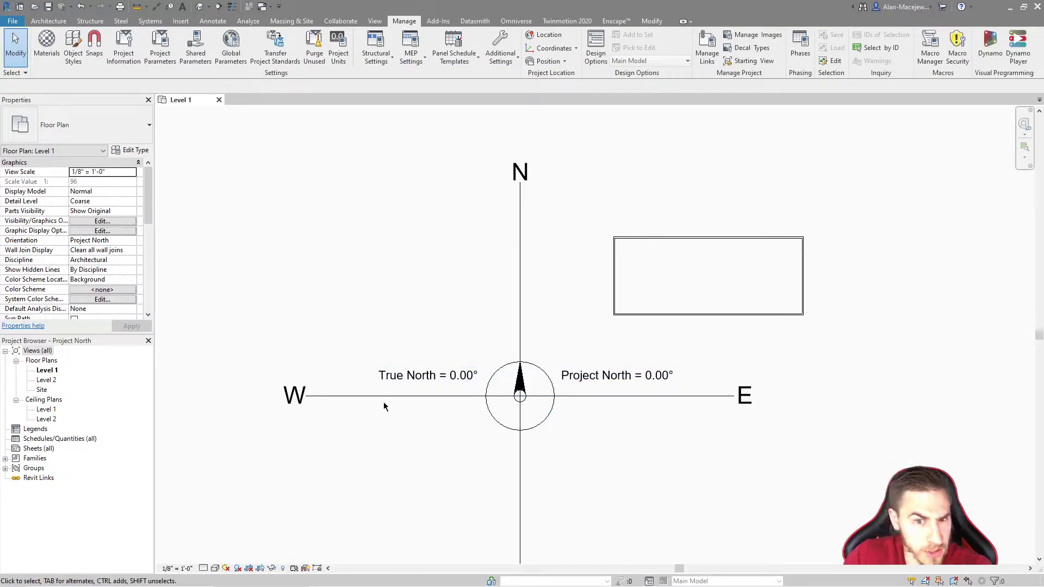
# Try to rotate True North while the Level 1 plan is oriented to Project North
pyautogui.moveTo(609, 462); pyautogui.dragTo(613, 444, button='middle')
pyautogui.click(546, 61)
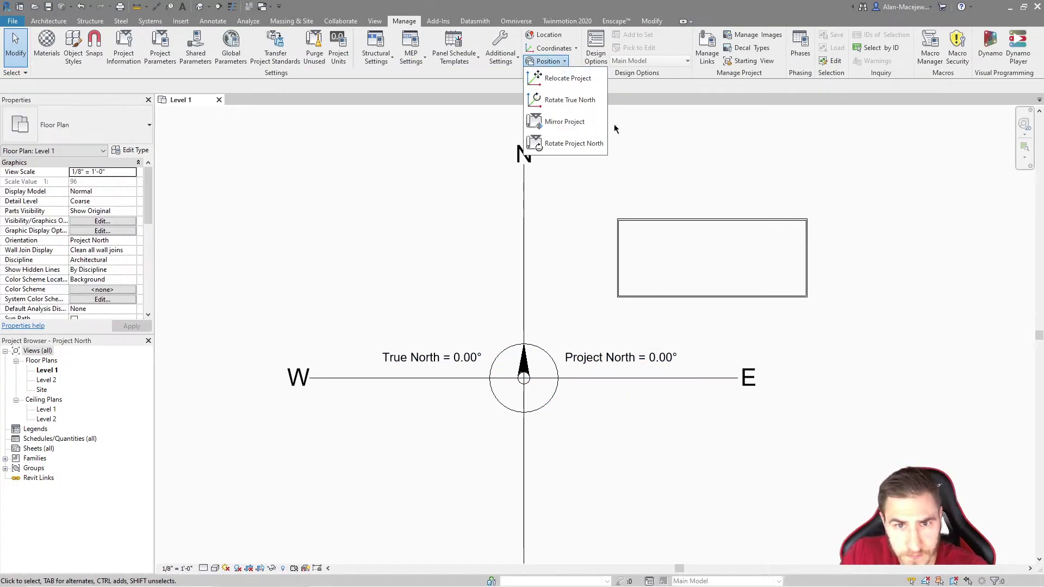
pyautogui.click(569, 101)
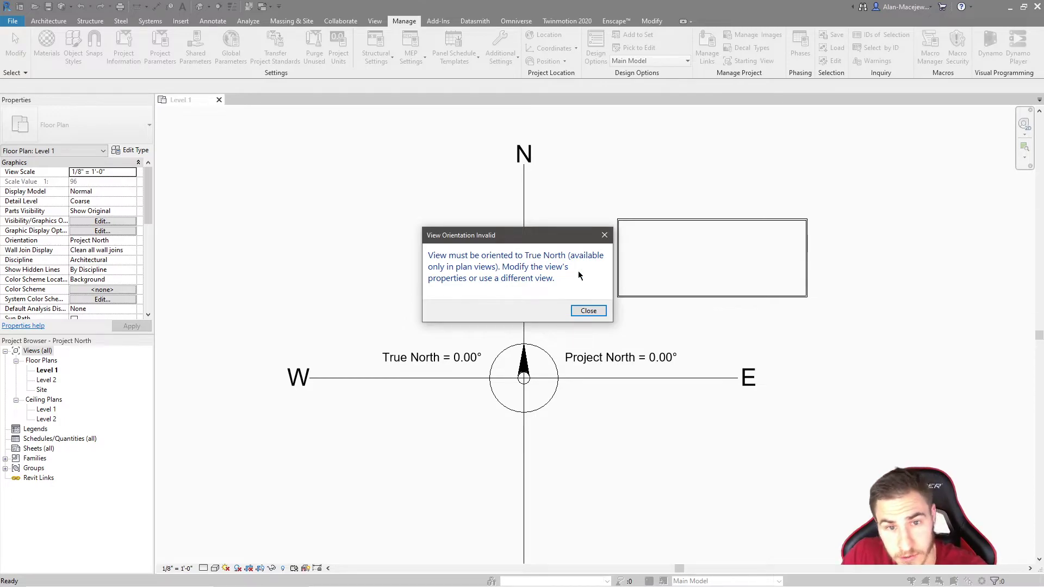
pyautogui.click(608, 238)
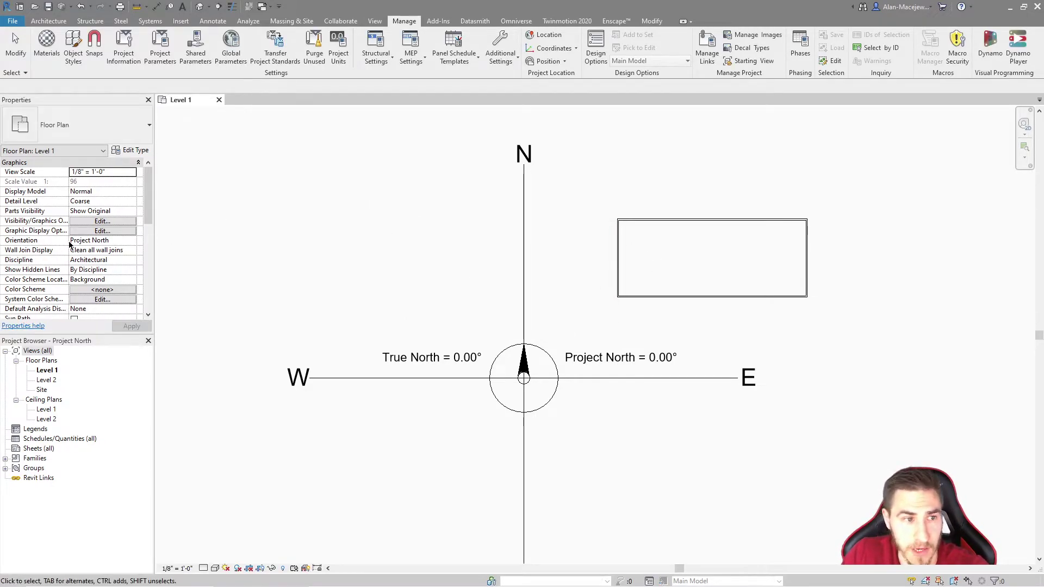
# Orient the Level 1 floor plan to True North and start the Rotate True North command
pyautogui.click(132, 240)
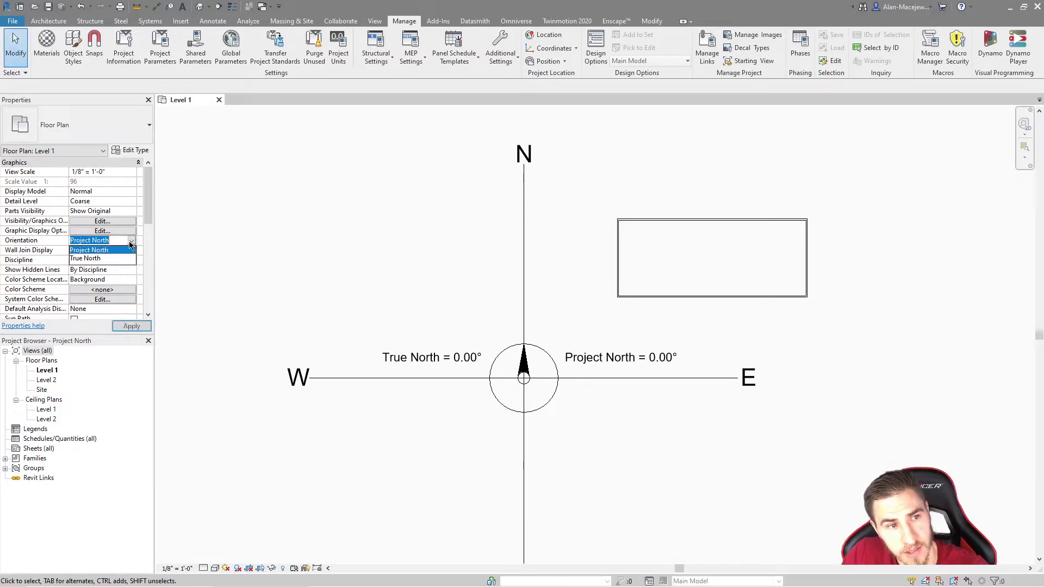
pyautogui.click(103, 259)
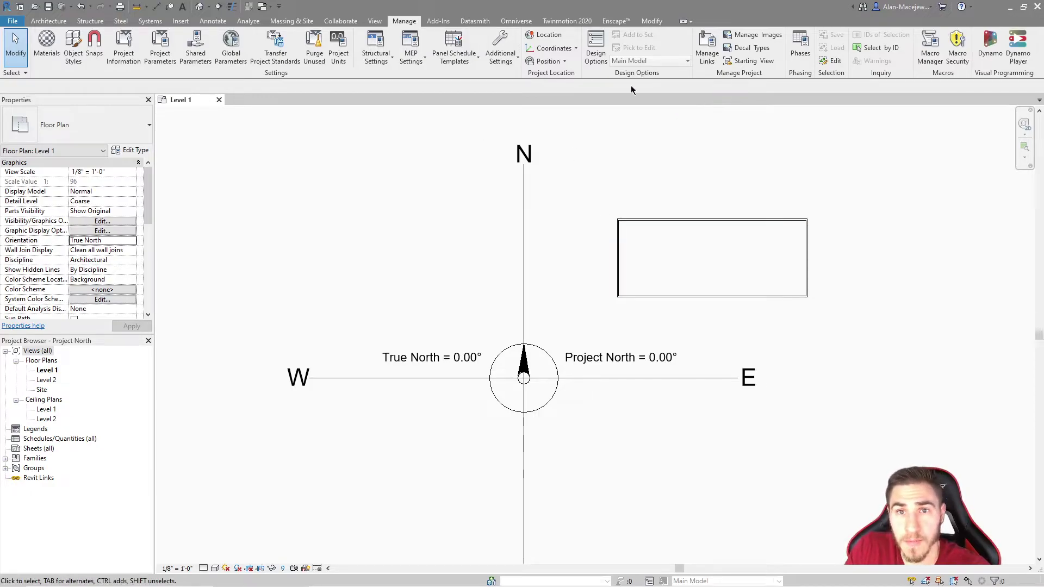
pyautogui.click(547, 61)
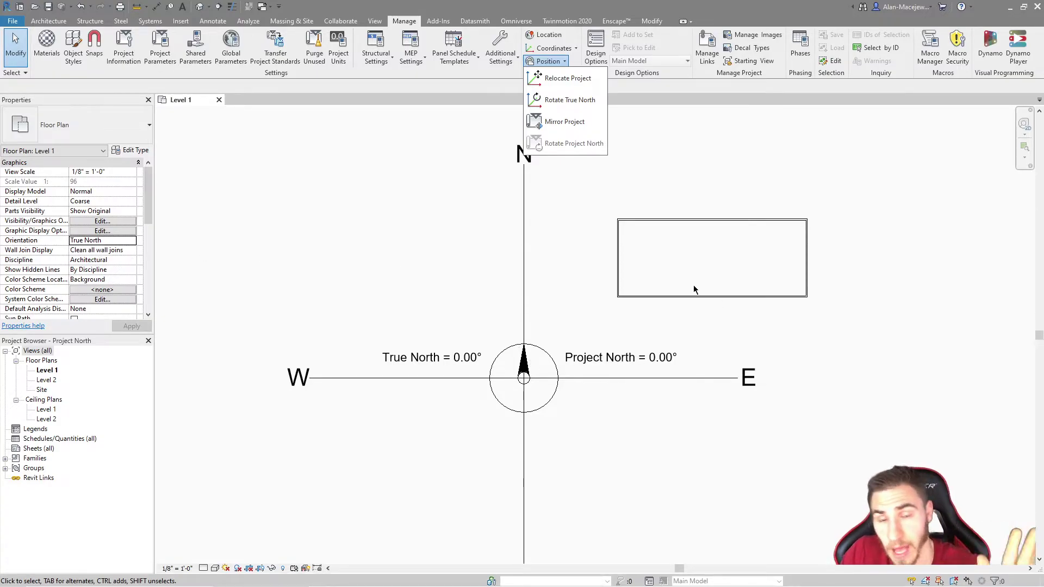
pyautogui.click(593, 101)
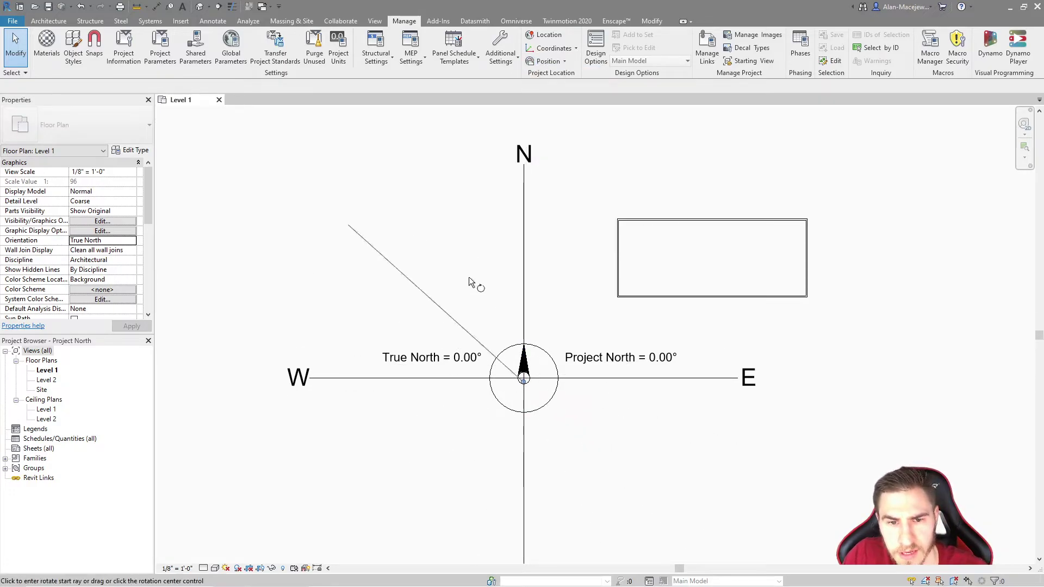
# Try several positions for the True North rotation centre around the compass and the wall rectangle
pyautogui.scroll(-1, 596, 282)
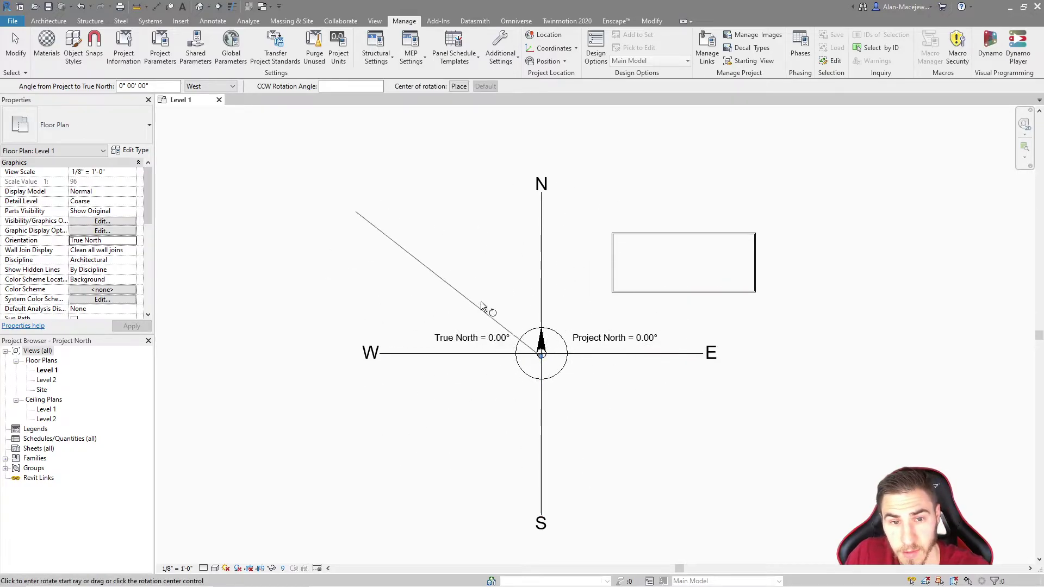
pyautogui.click(542, 376)
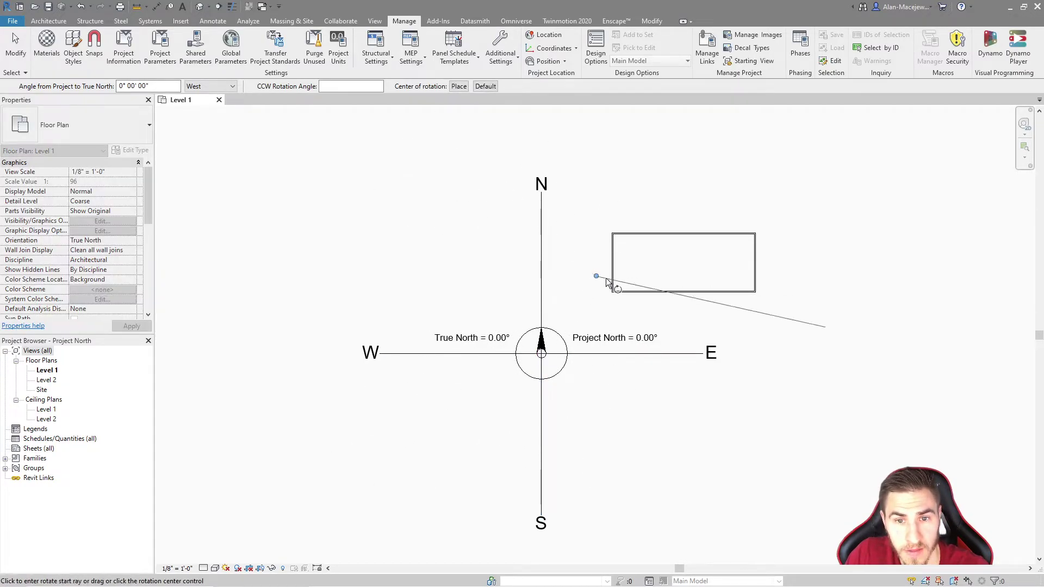
pyautogui.click(472, 282)
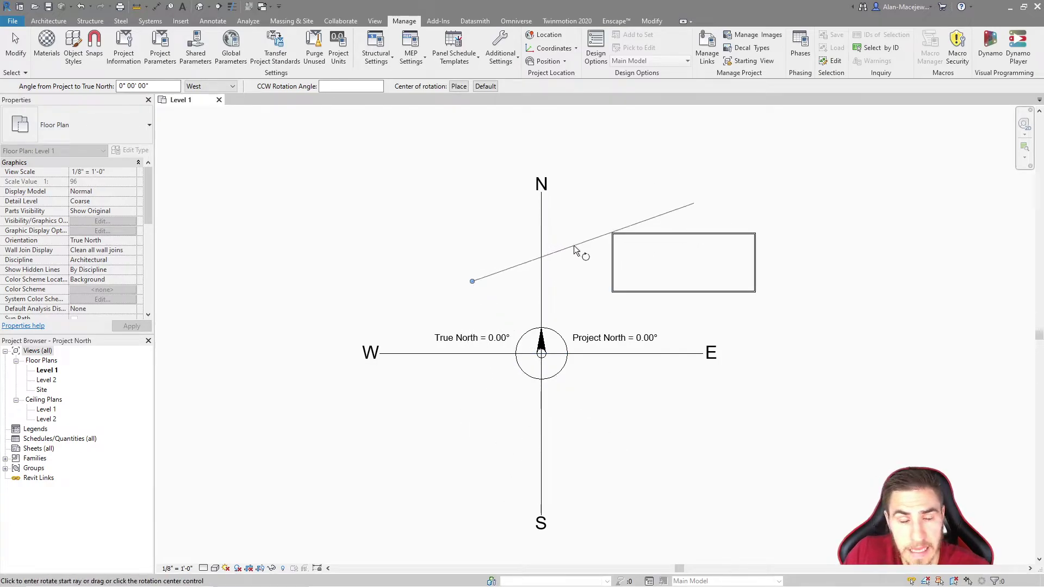
pyautogui.click(473, 281)
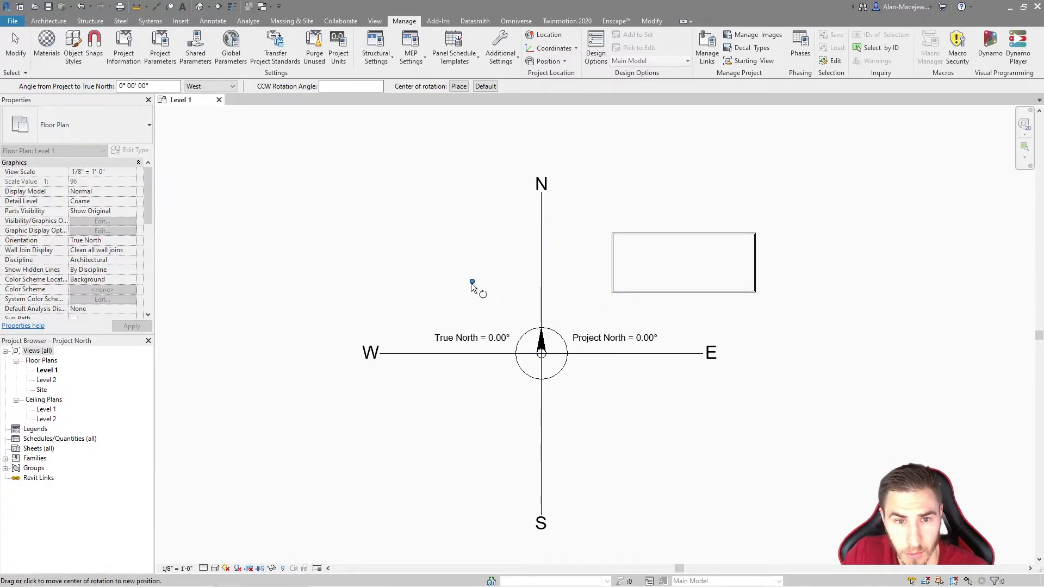
pyautogui.click(639, 206)
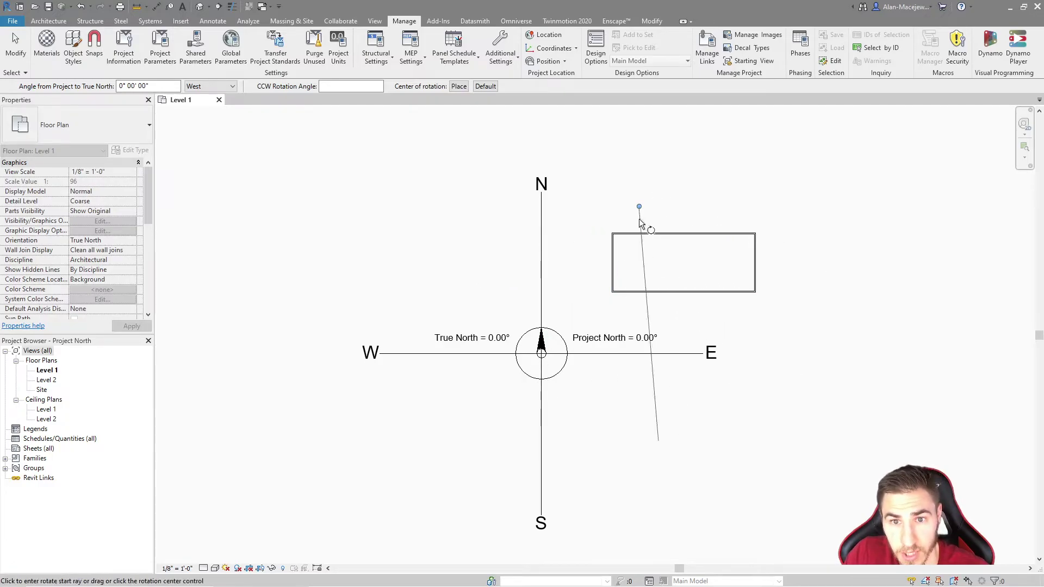
pyautogui.click(602, 405)
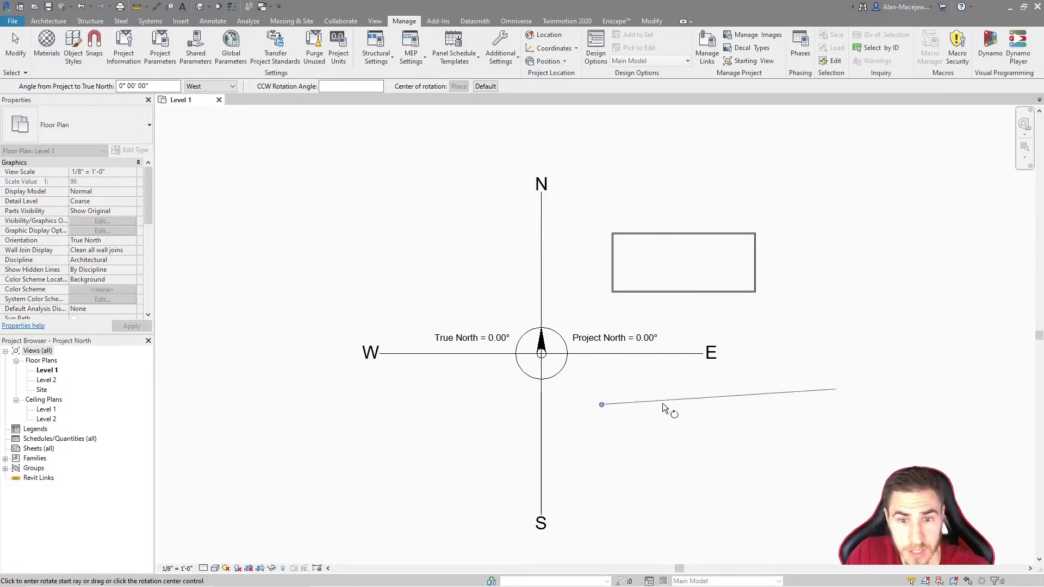
pyautogui.click(604, 408)
pyautogui.click(643, 303)
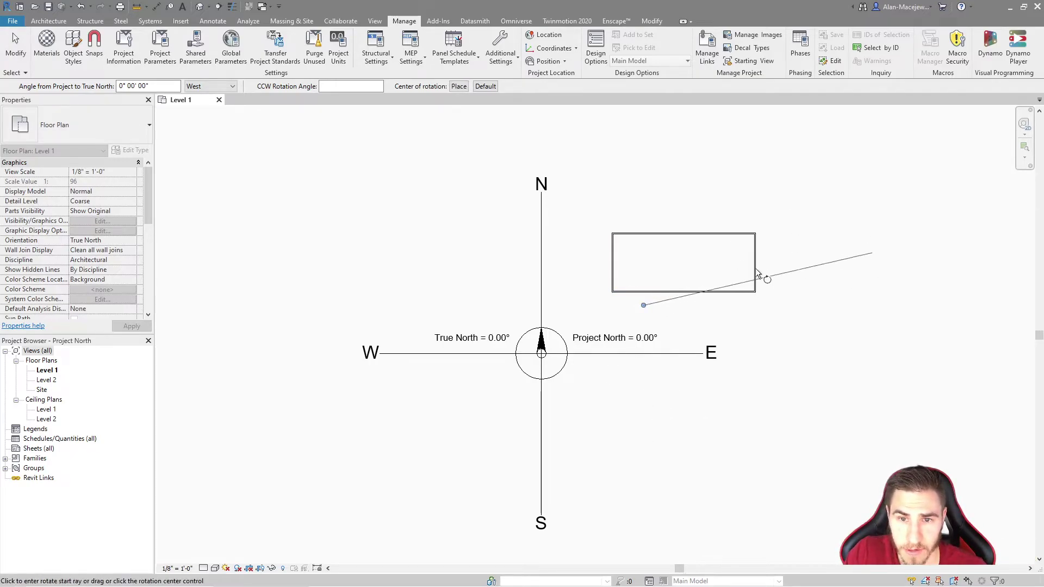
pyautogui.click(642, 299)
pyautogui.click(783, 246)
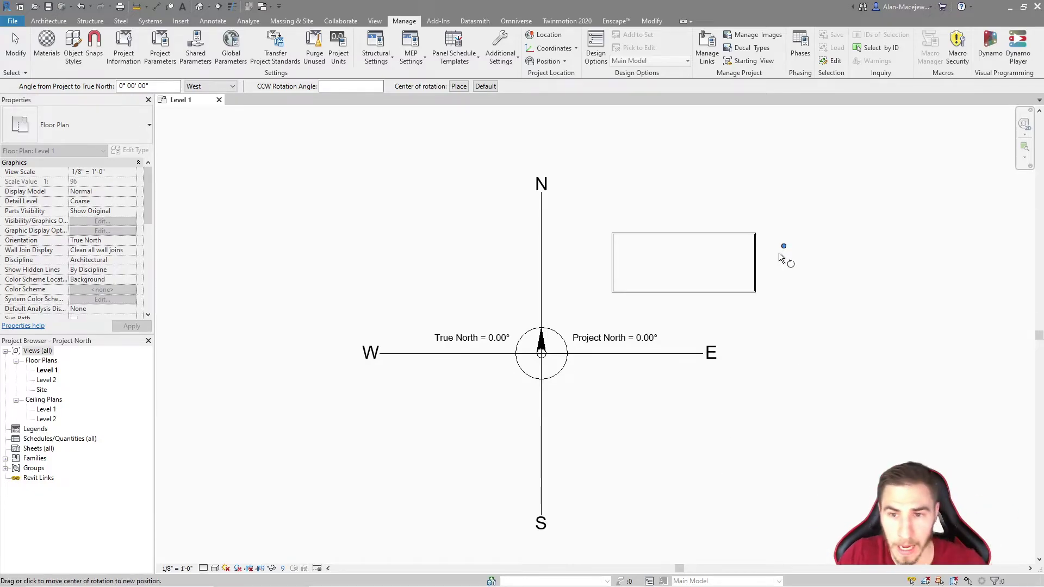
pyautogui.moveTo(784, 247); pyautogui.dragTo(574, 301)
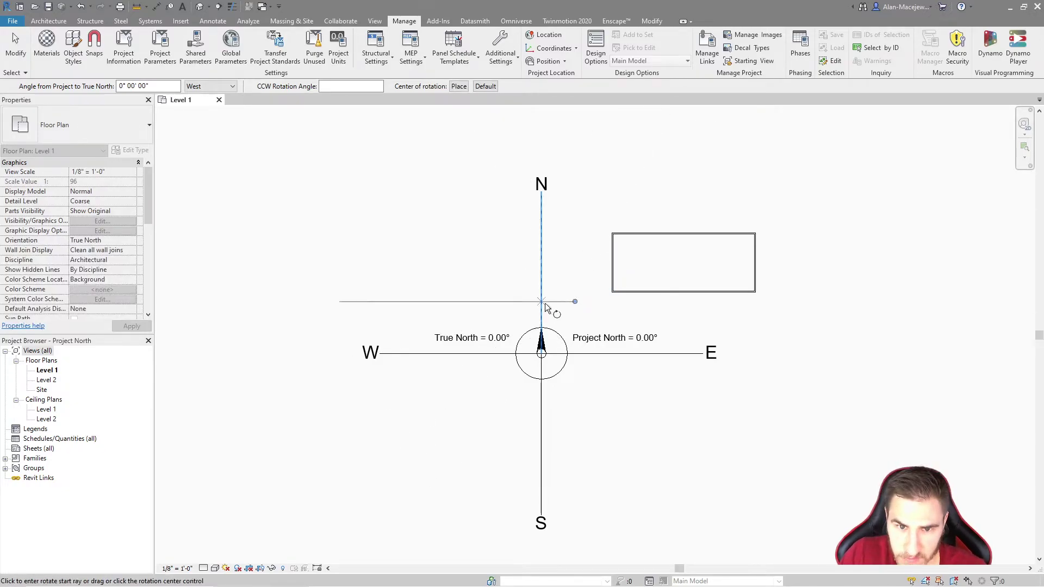
# Place the rotation centre at the middle of the compass and rotate True North 30° counter-clockwise
pyautogui.moveTo(575, 301); pyautogui.dragTo(542, 354)
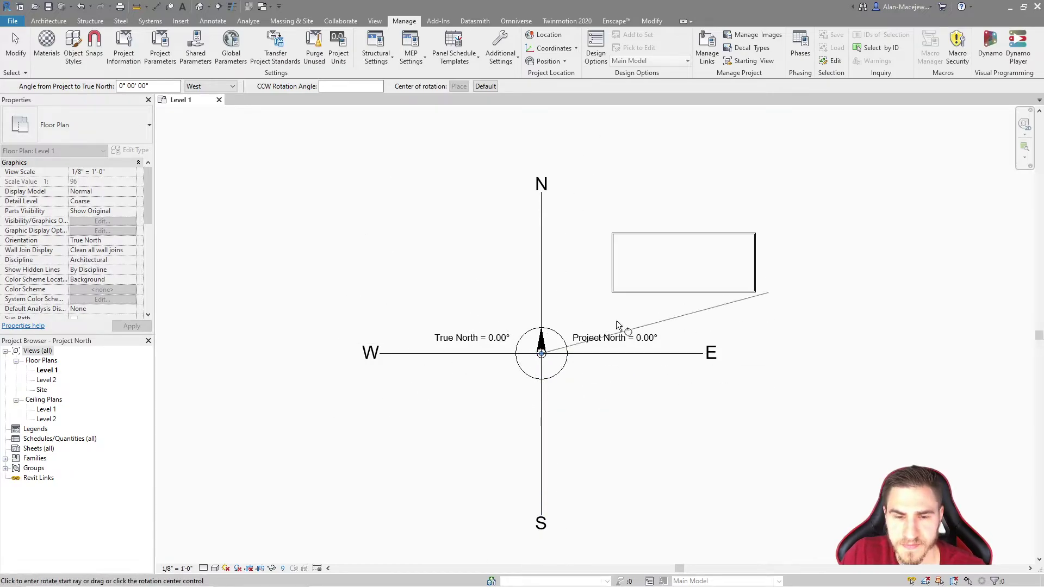
pyautogui.click(586, 311)
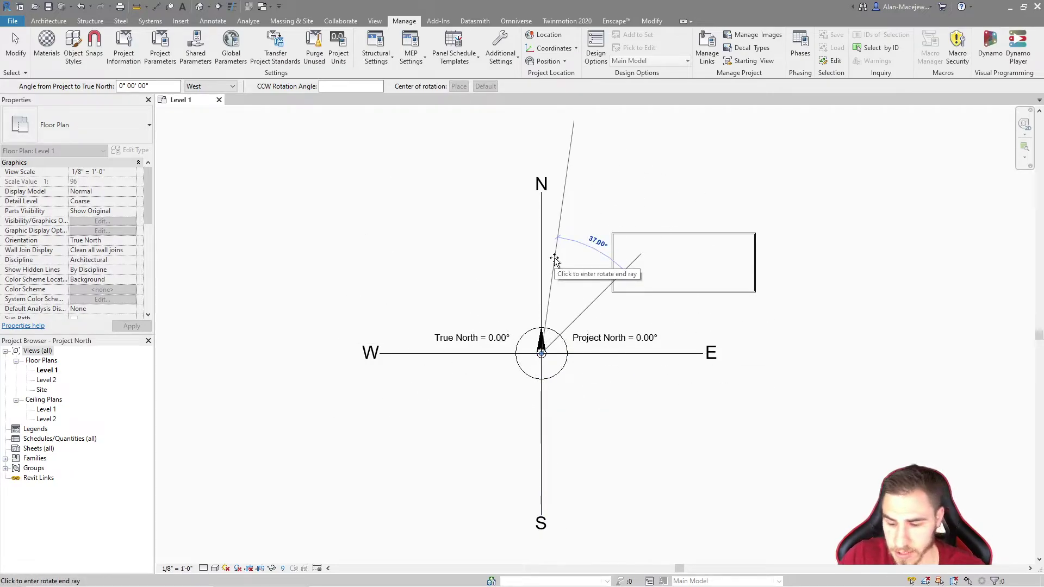
pyautogui.write('30')
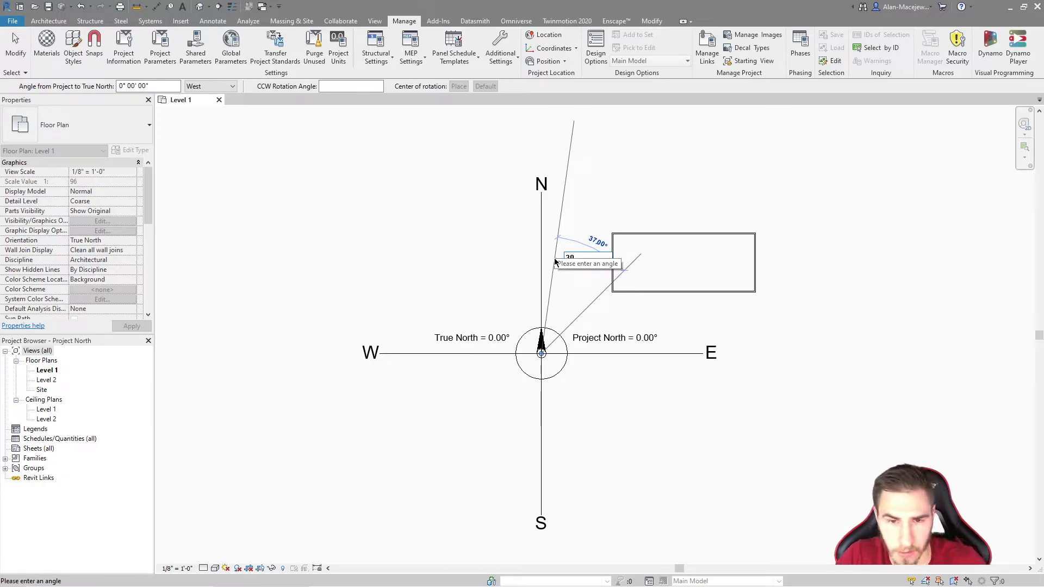
pyautogui.press('Return')
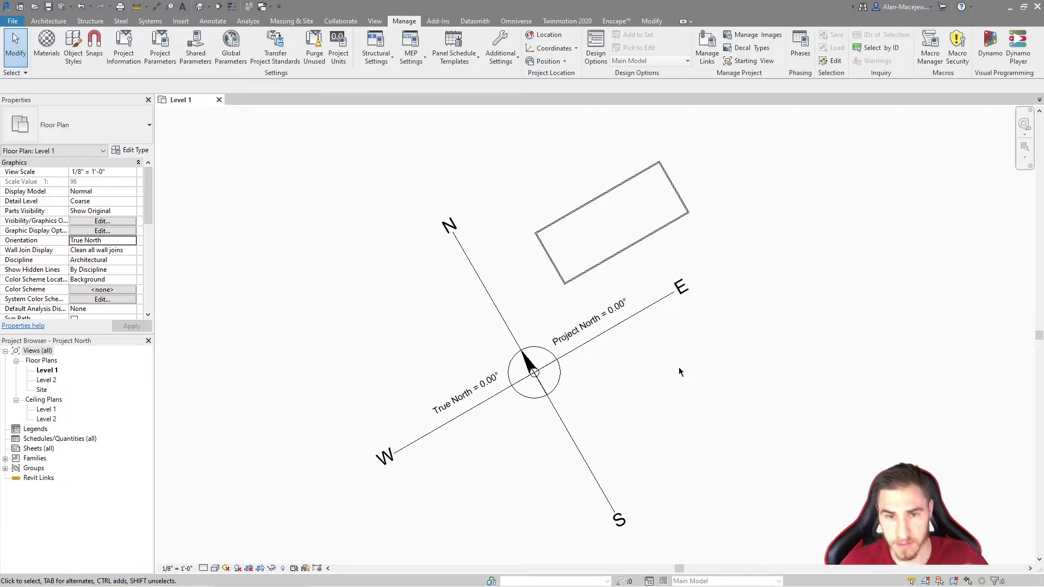
# Set the compass annotation's True North rotation to 30°
pyautogui.click(490, 380)
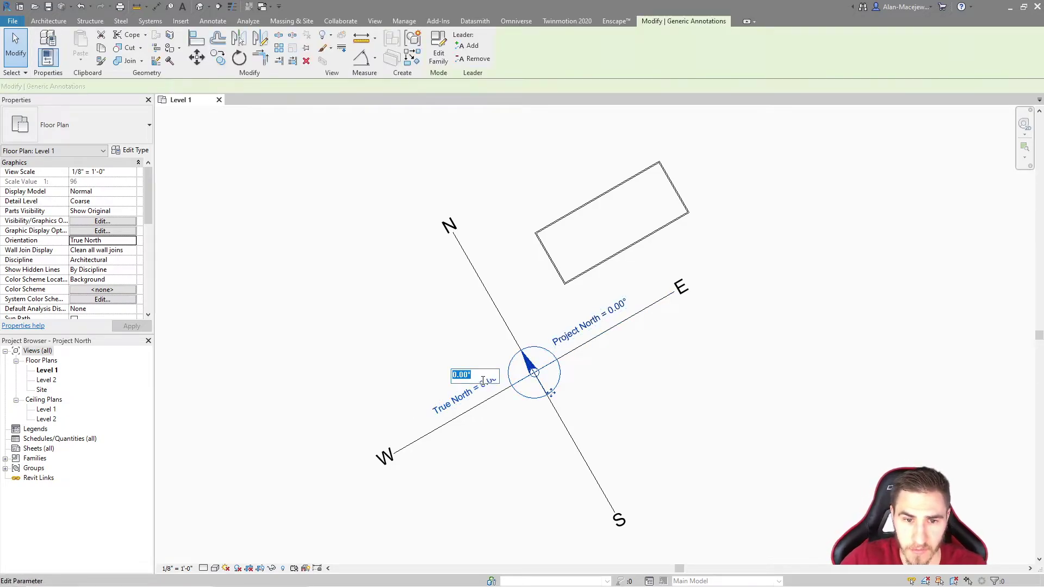
pyautogui.click(490, 379)
pyautogui.write('30')
pyautogui.press('Return')
pyautogui.click(465, 303)
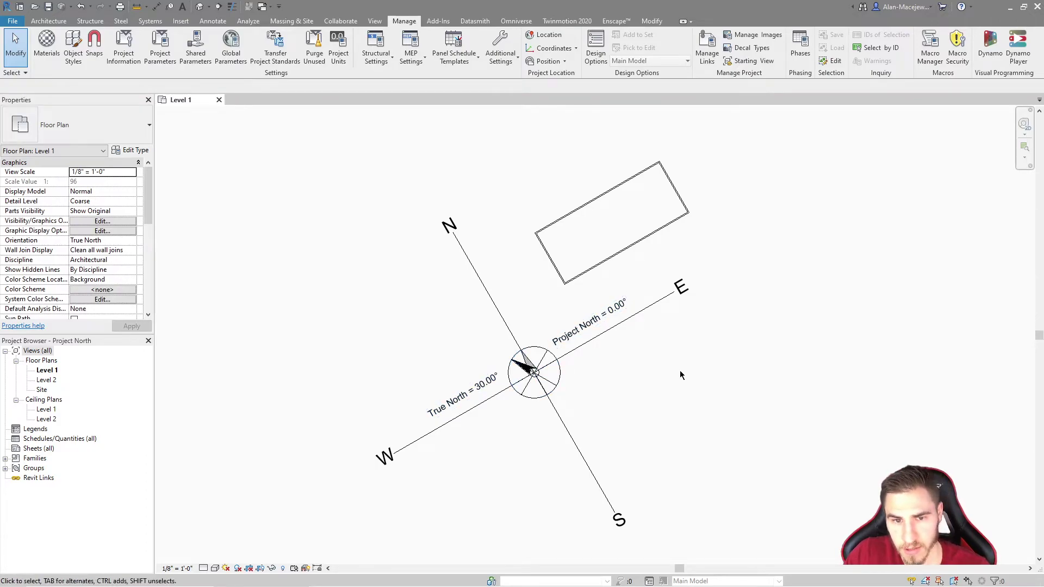
# Switch the Level 1 plan's orientation to Project North and back to True North to compare both views
pyautogui.scroll(2, 544, 346)
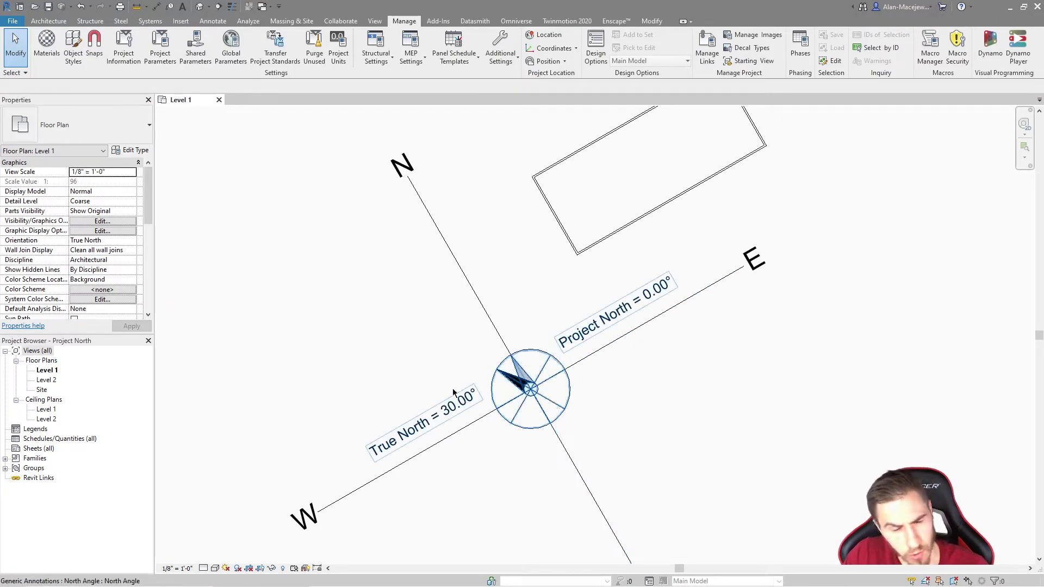
pyautogui.scroll(-1, 642, 437)
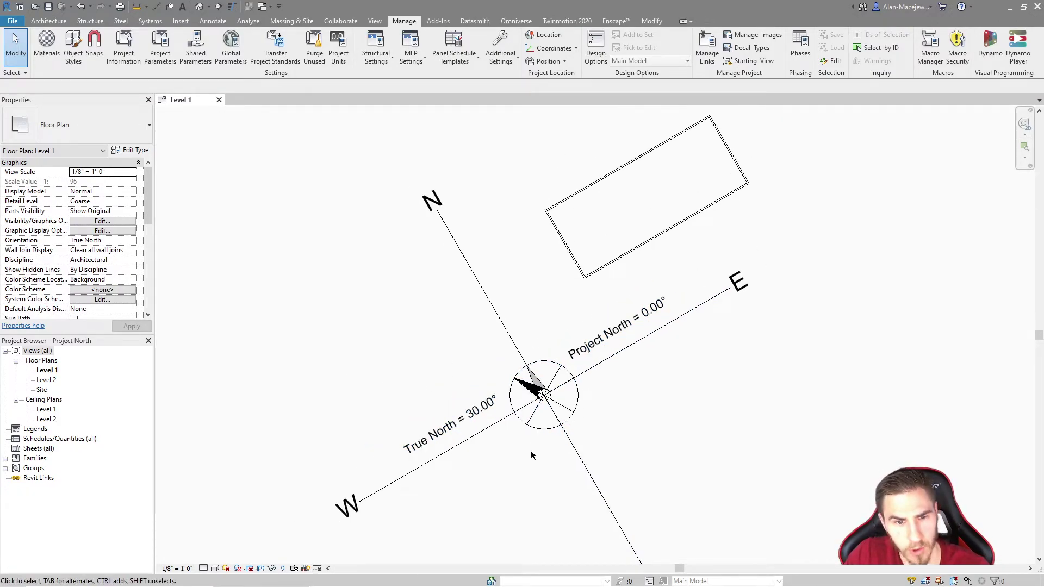
pyautogui.scroll(-1, 543, 433)
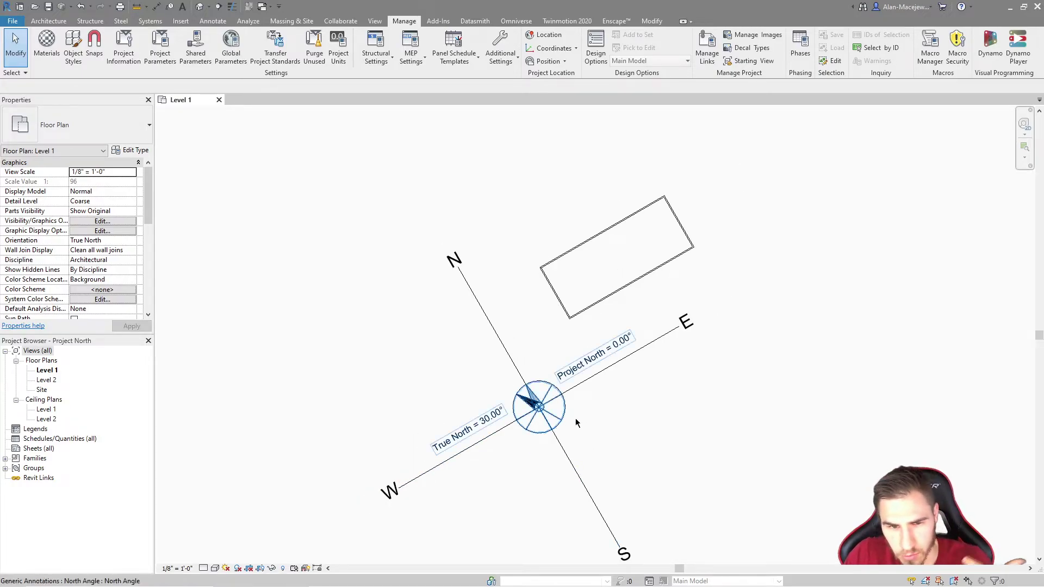
pyautogui.scroll(-1, 676, 426)
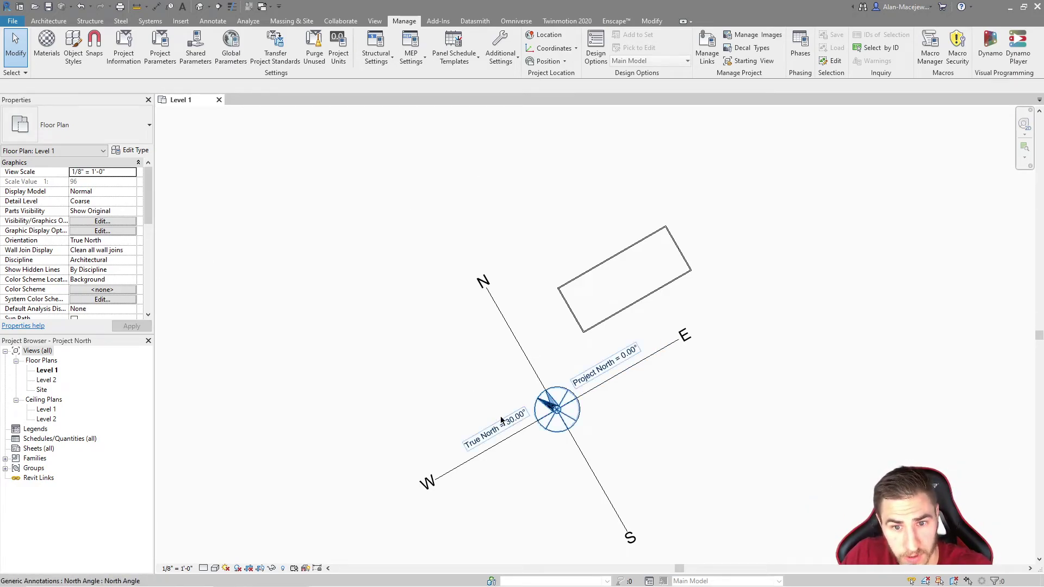
pyautogui.scroll(2, 424, 544)
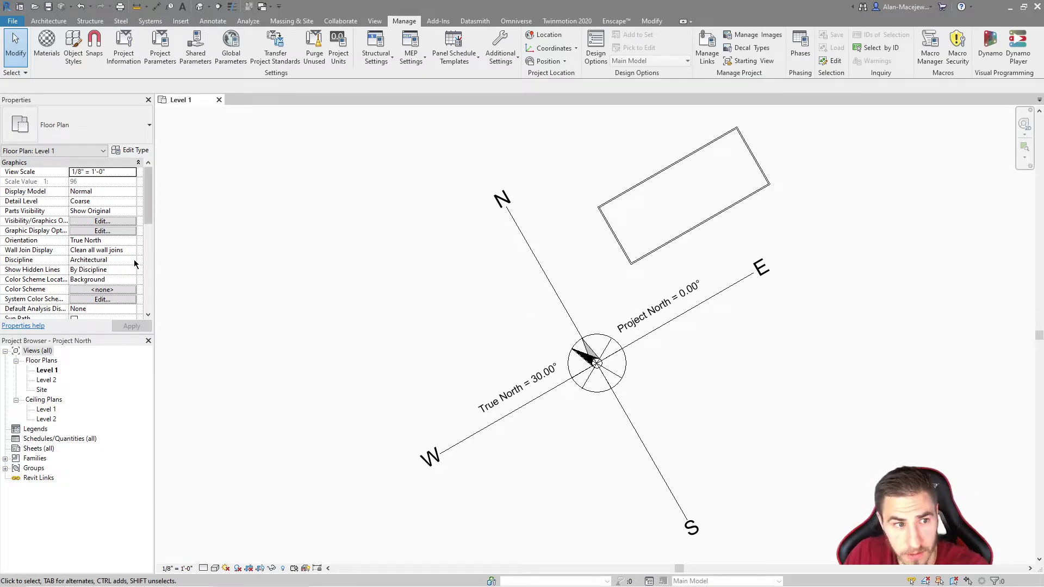
pyautogui.click(131, 242)
pyautogui.click(88, 250)
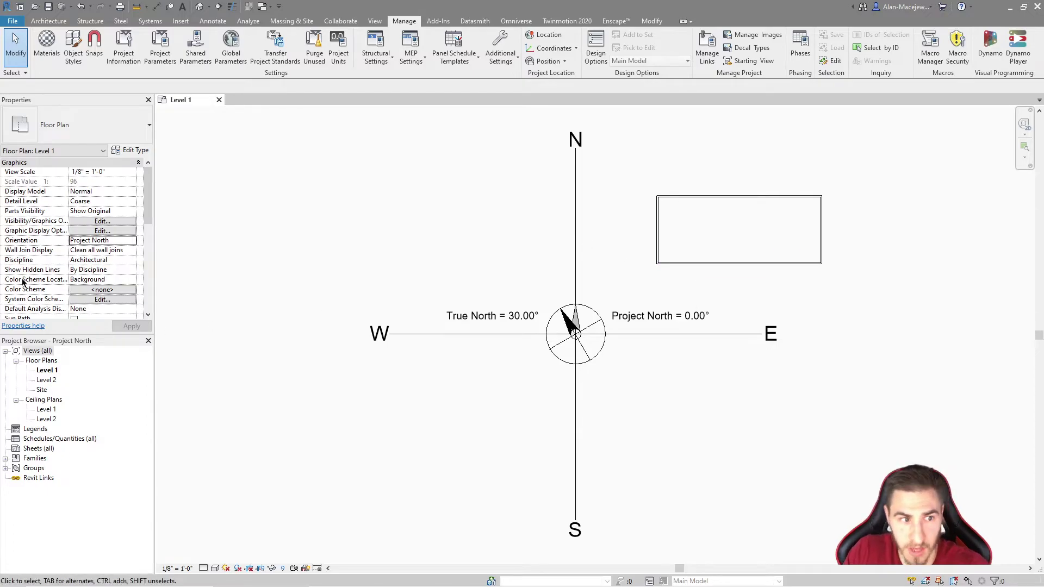
pyautogui.click(109, 240)
pyautogui.click(131, 241)
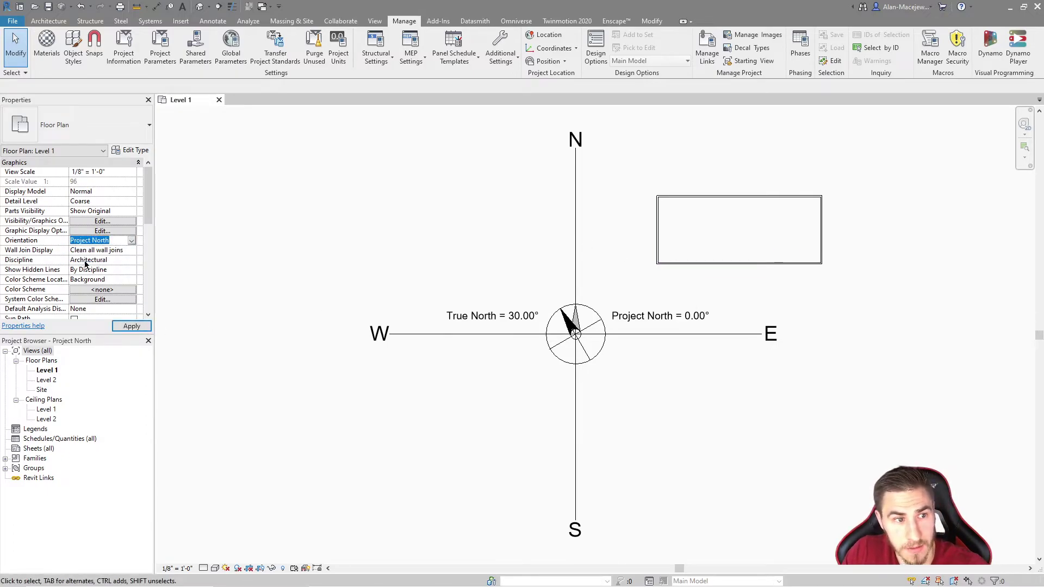
pyautogui.click(87, 260)
# Set the compass annotation's True North rotation to -30°
pyautogui.moveTo(712, 380); pyautogui.dragTo(700, 410, button='middle')
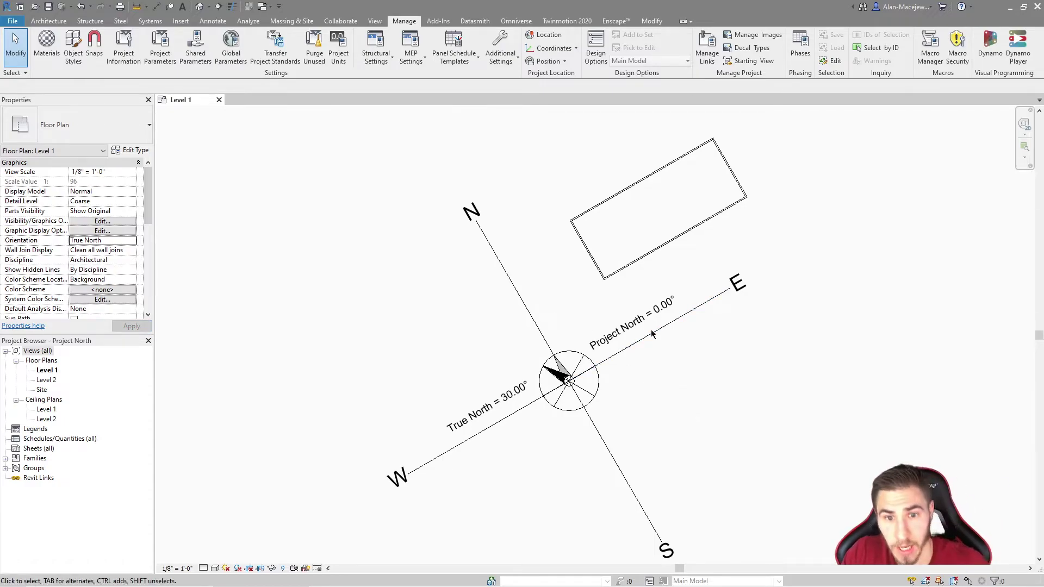
pyautogui.click(508, 390)
pyautogui.click(508, 390)
pyautogui.press('BackSpace')
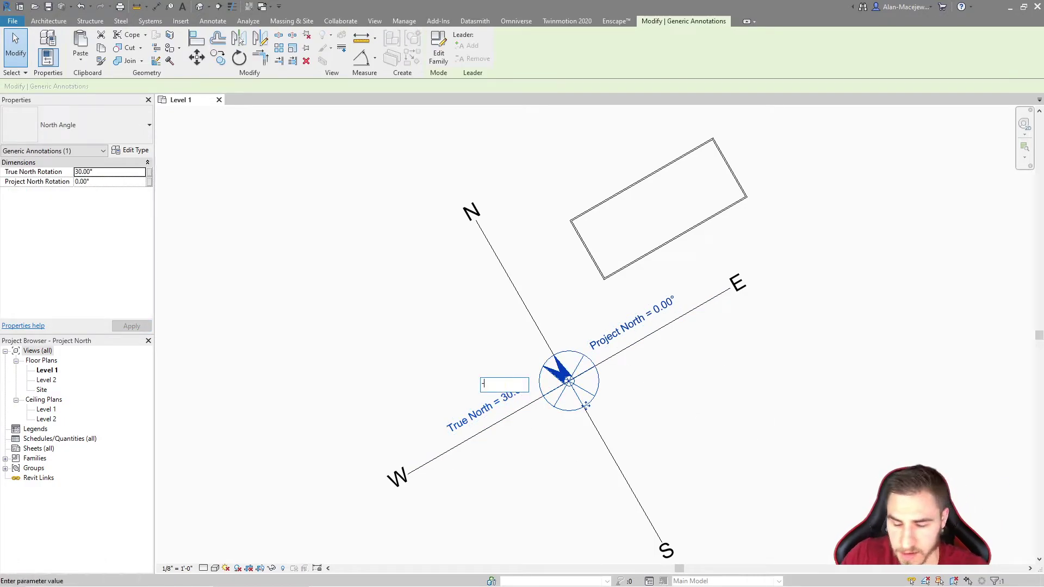
pyautogui.write('-30')
pyautogui.press('Return')
pyautogui.press('Escape')
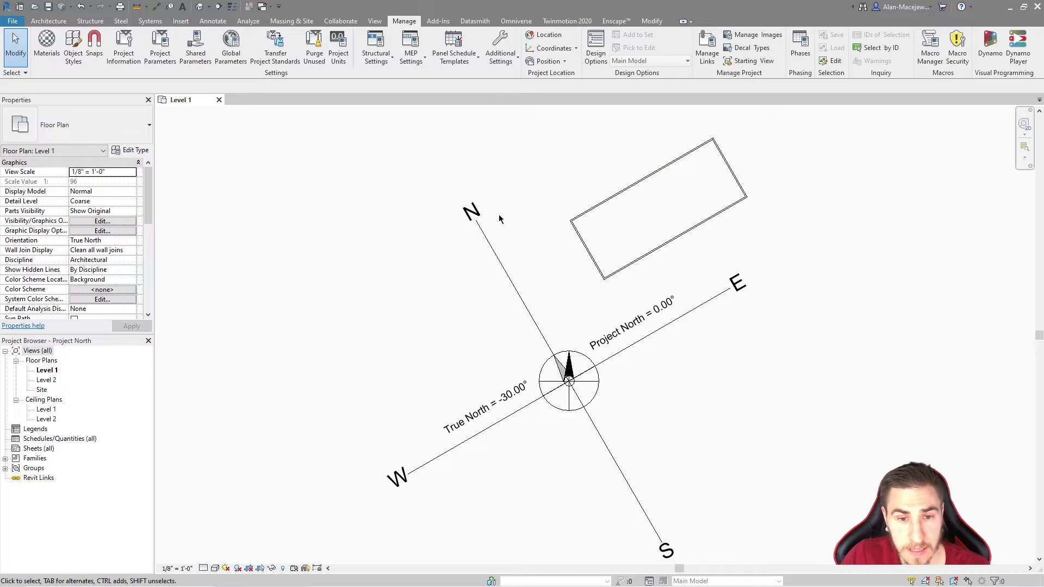
# Orient the Level 1 floor plan to Project North
pyautogui.click(132, 240)
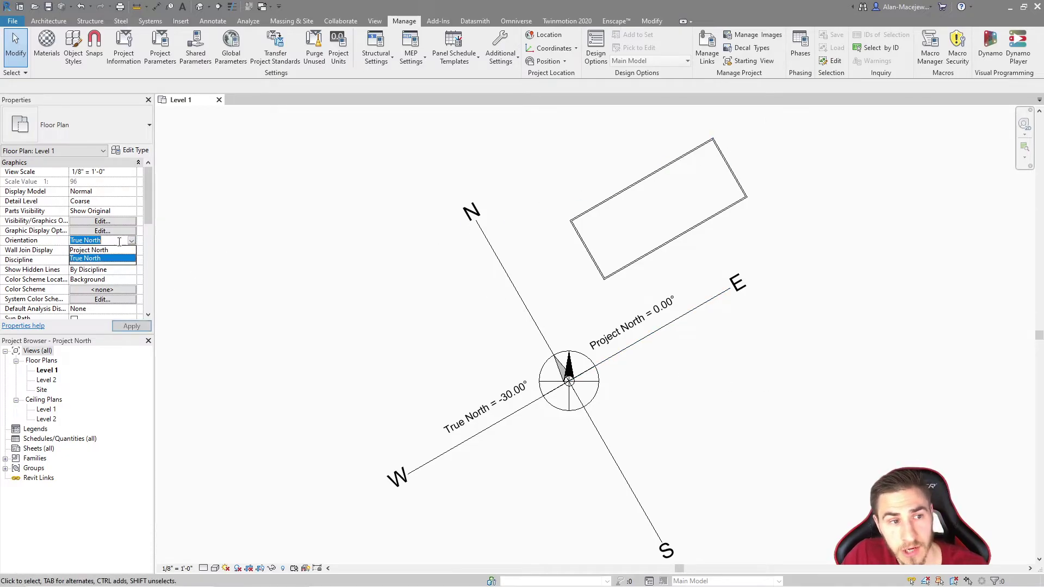
pyautogui.click(103, 250)
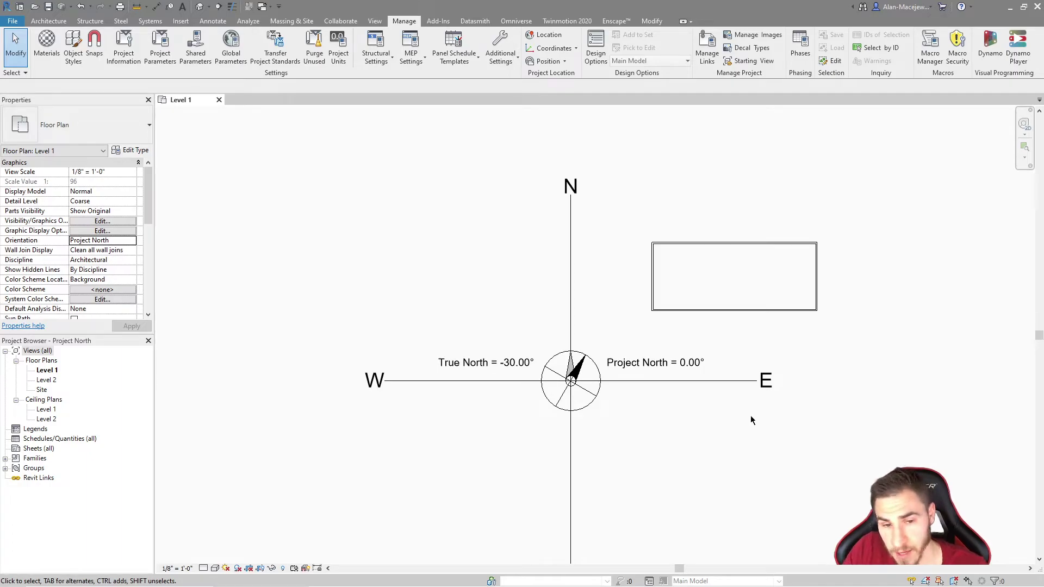
pyautogui.scroll(1, 566, 372)
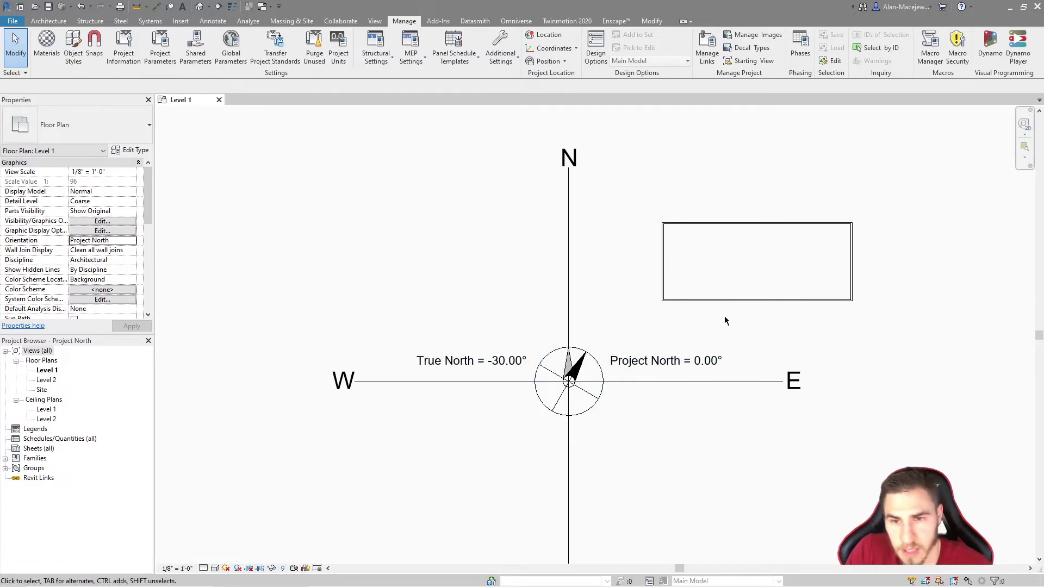
pyautogui.moveTo(622, 325); pyautogui.dragTo(726, 291)
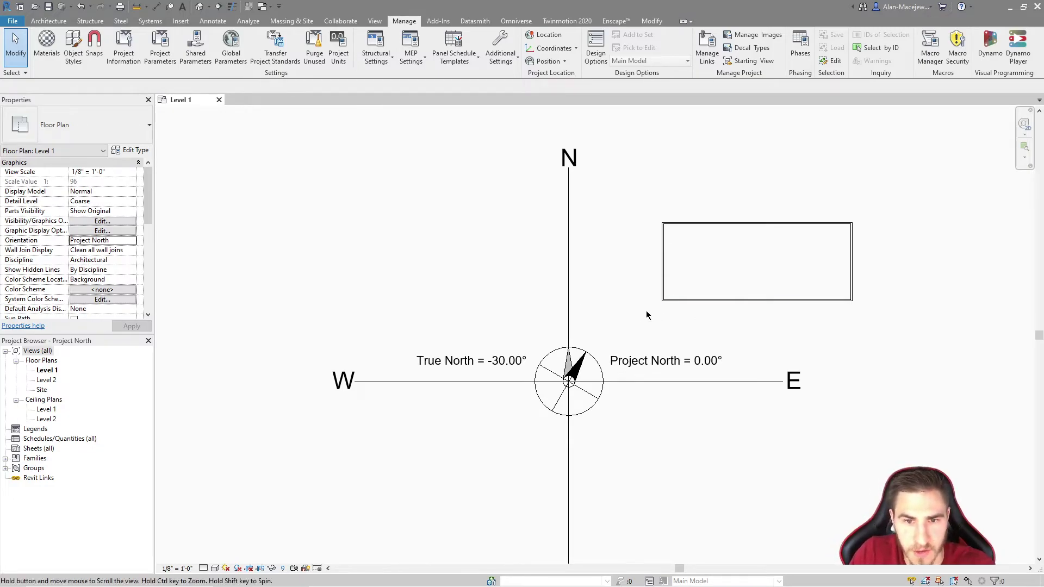
pyautogui.press('z')
pyautogui.press('f')
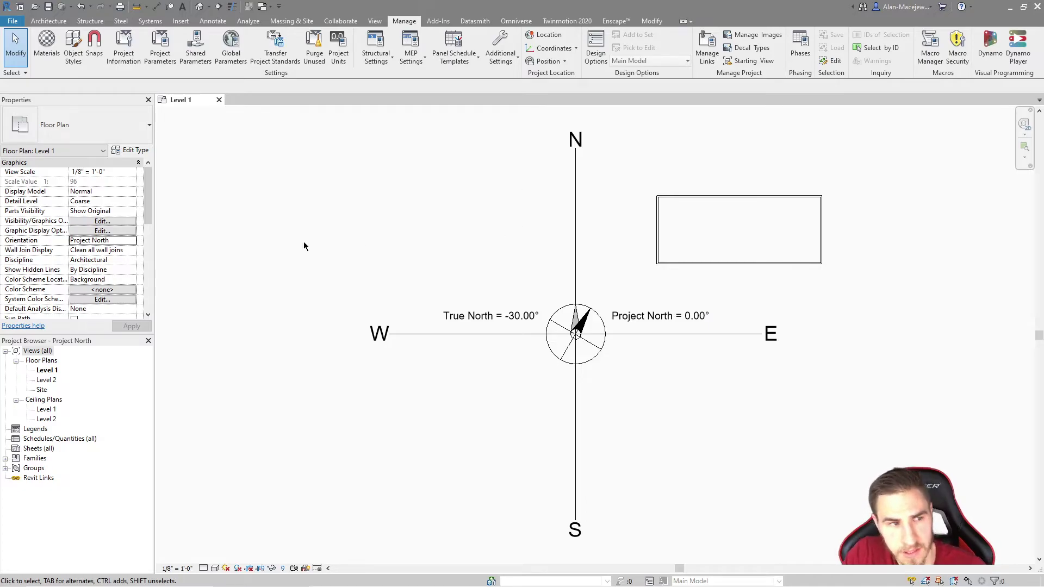
pyautogui.moveTo(623, 290)
pyautogui.mouseDown()
pyautogui.moveTo(882, 201)
pyautogui.moveTo(890, 148)
pyautogui.moveTo(629, 283)
pyautogui.mouseUp()
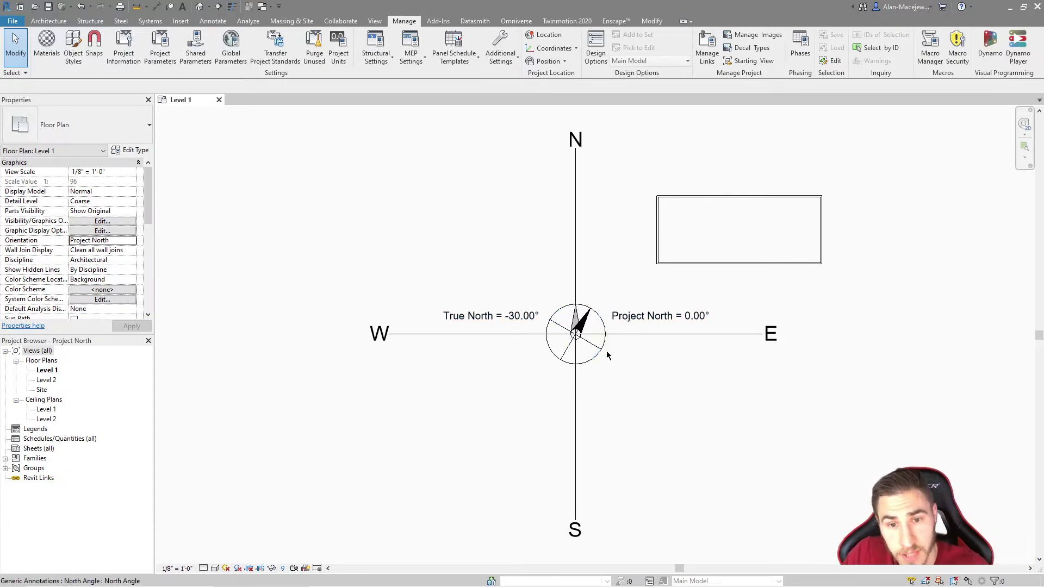
# Switch the Level 1 plan's orientation to True North and back to Project North to compare the compass and wall rectangle
pyautogui.click(131, 241)
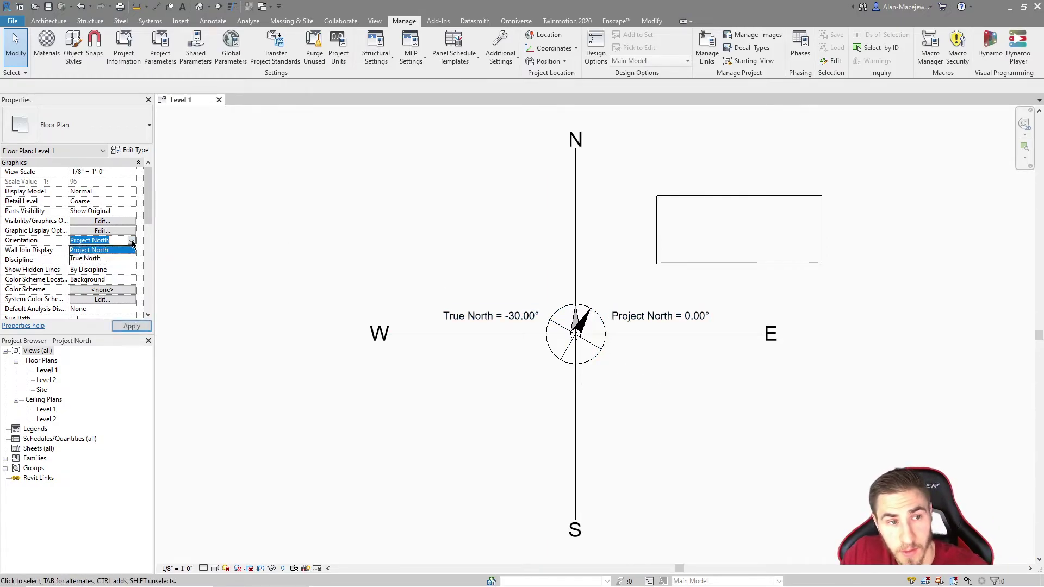
pyautogui.click(91, 259)
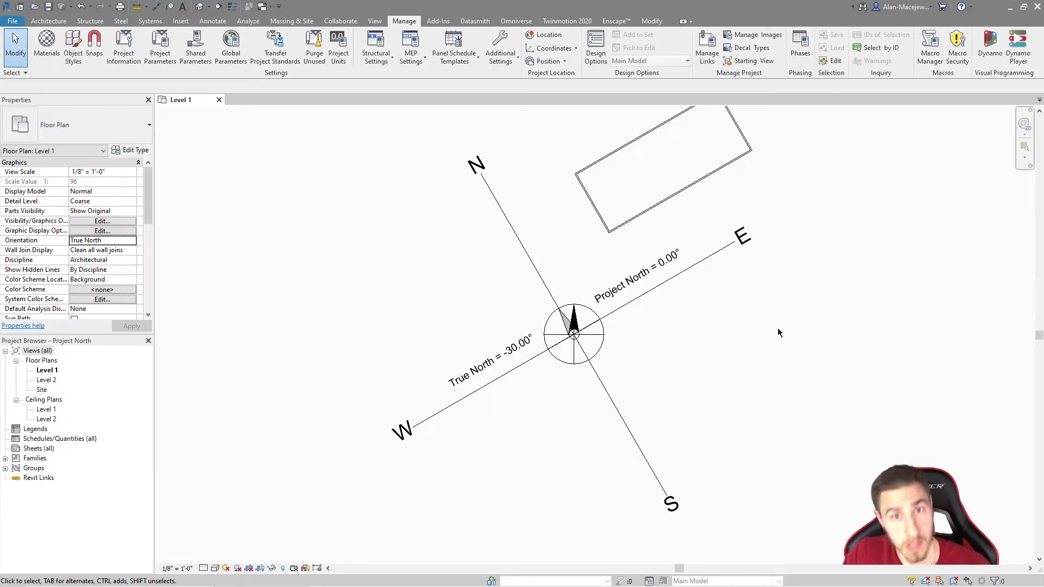
pyautogui.moveTo(696, 260); pyautogui.dragTo(673, 309, button='middle')
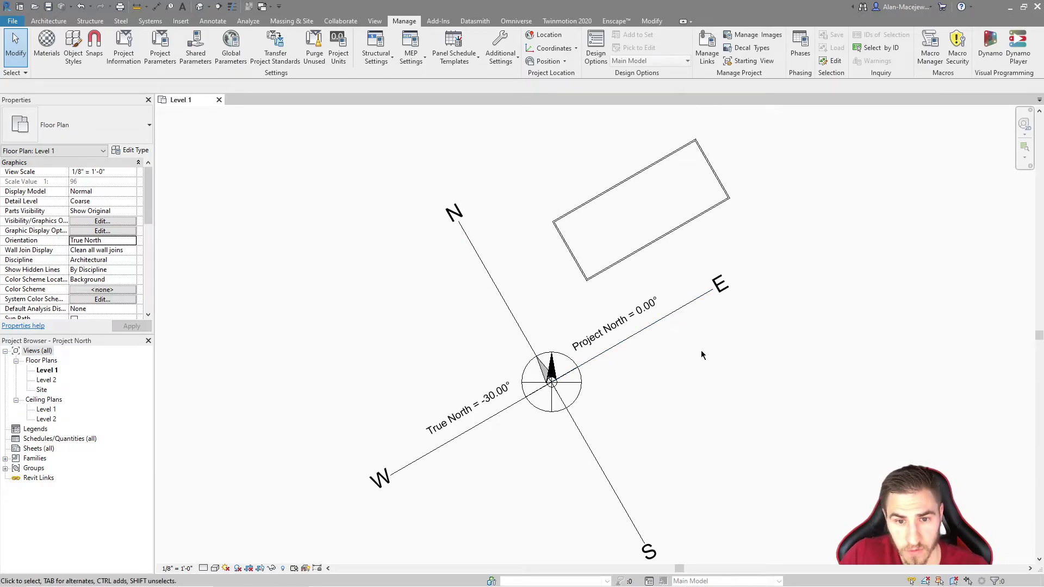
pyautogui.scroll(-2, 671, 375)
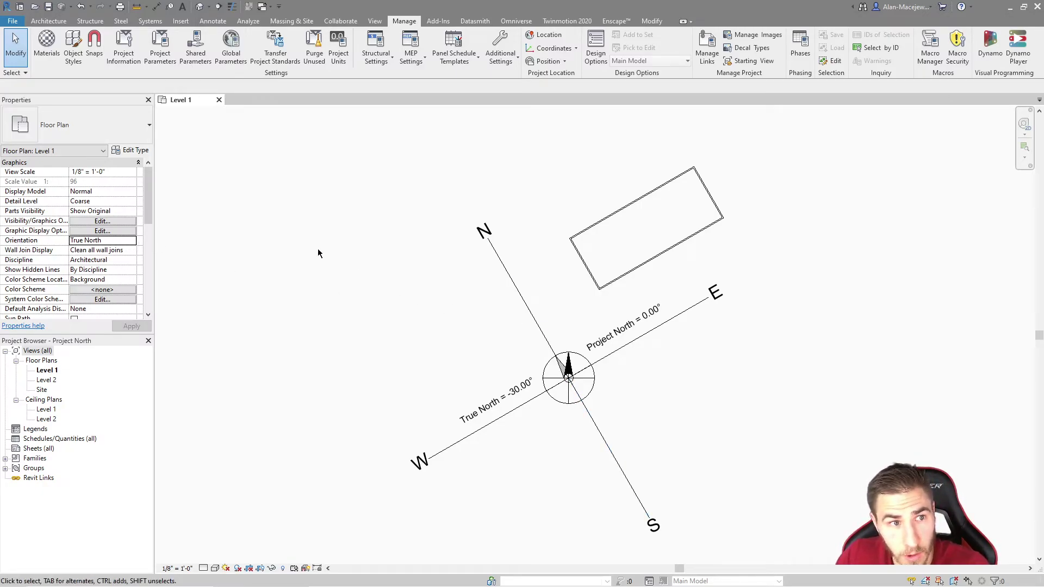
pyautogui.click(132, 241)
pyautogui.click(112, 258)
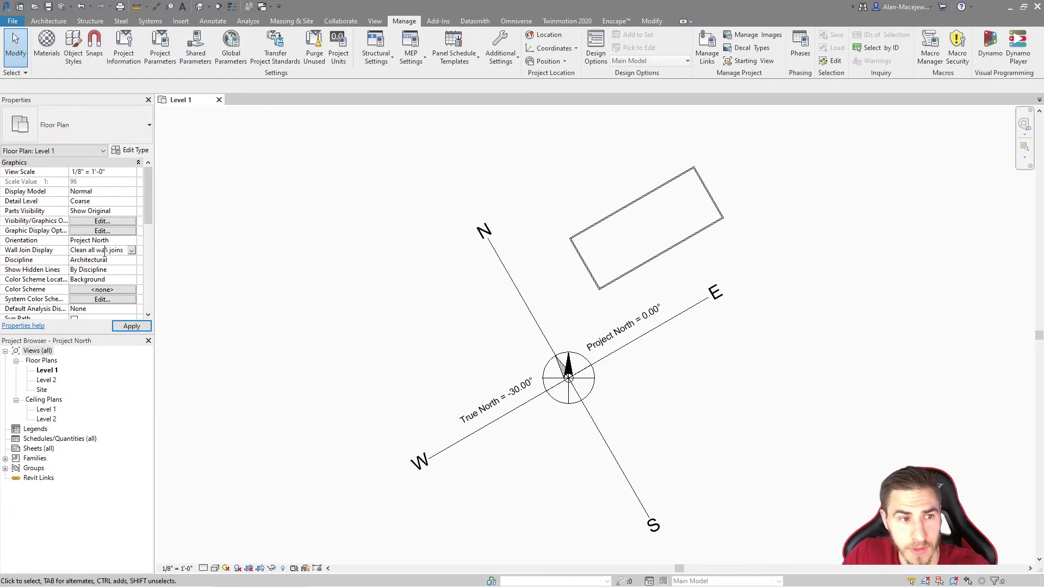
pyautogui.moveTo(301, 254)
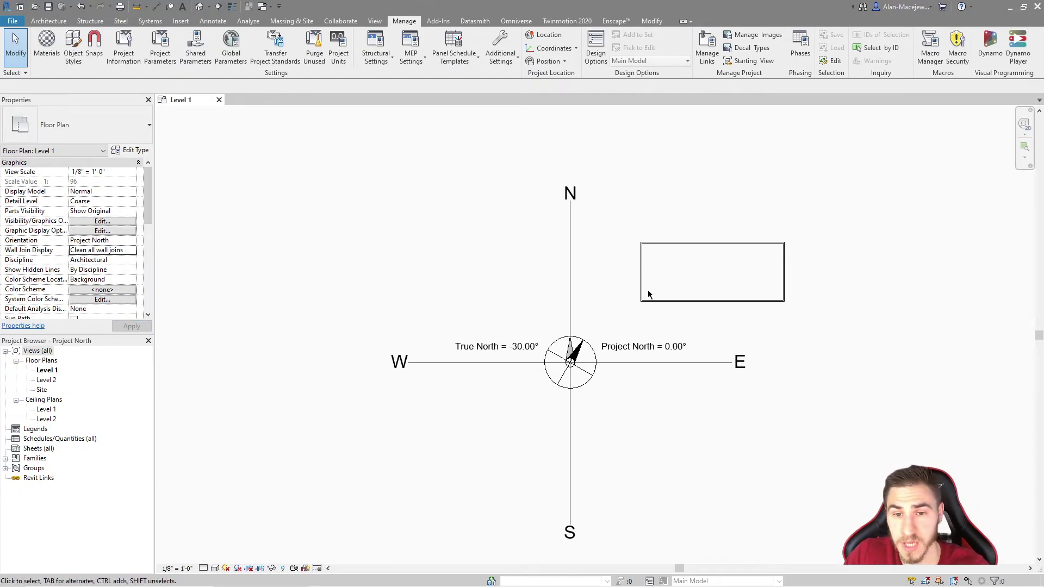
pyautogui.scroll(1, 702, 275)
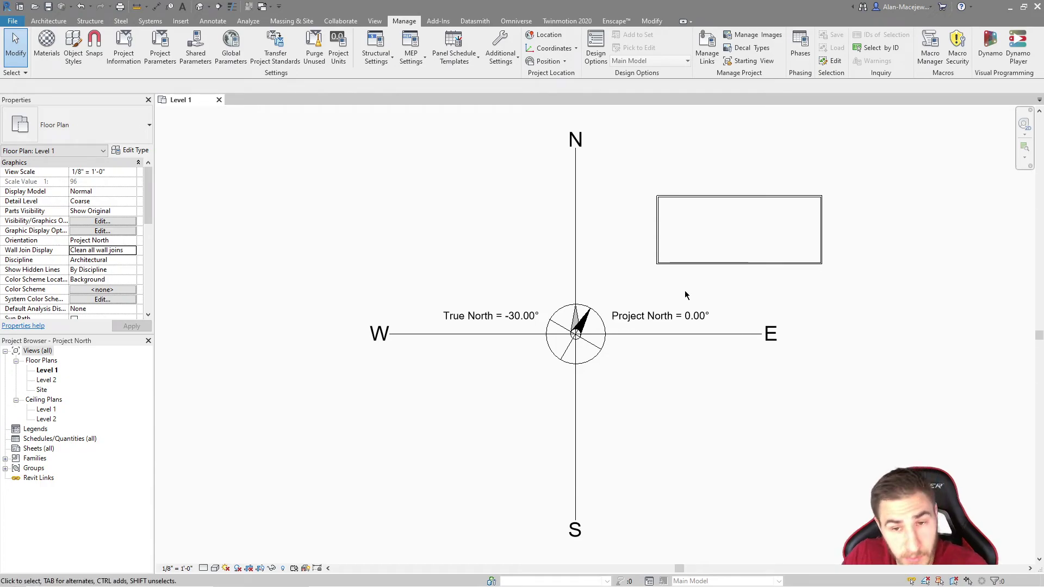
pyautogui.moveTo(615, 276); pyautogui.dragTo(855, 185)
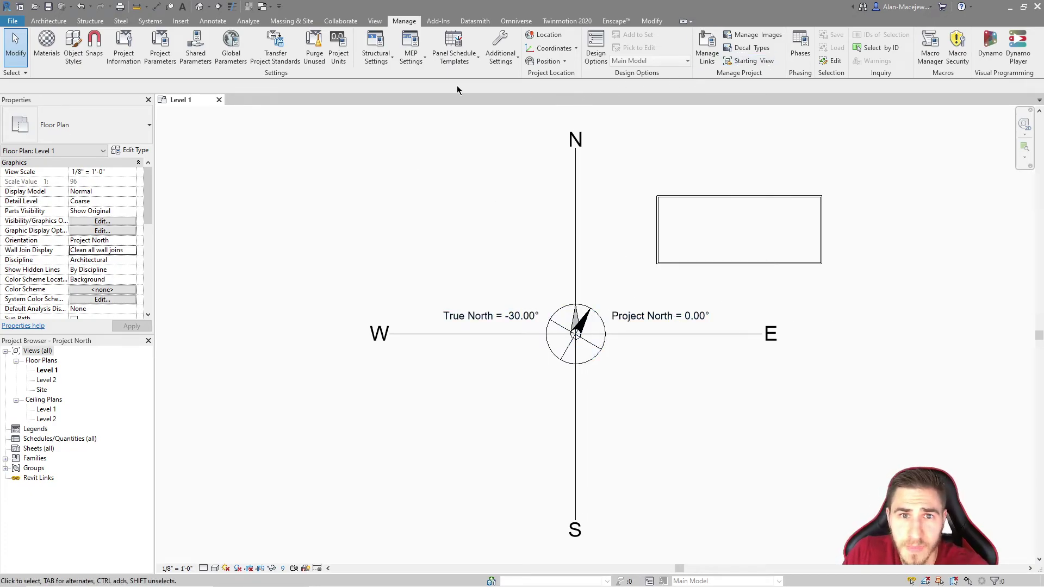
# Rotate Project North 90° clockwise for the whole project, without maintaining text note orientation
pyautogui.click(546, 60)
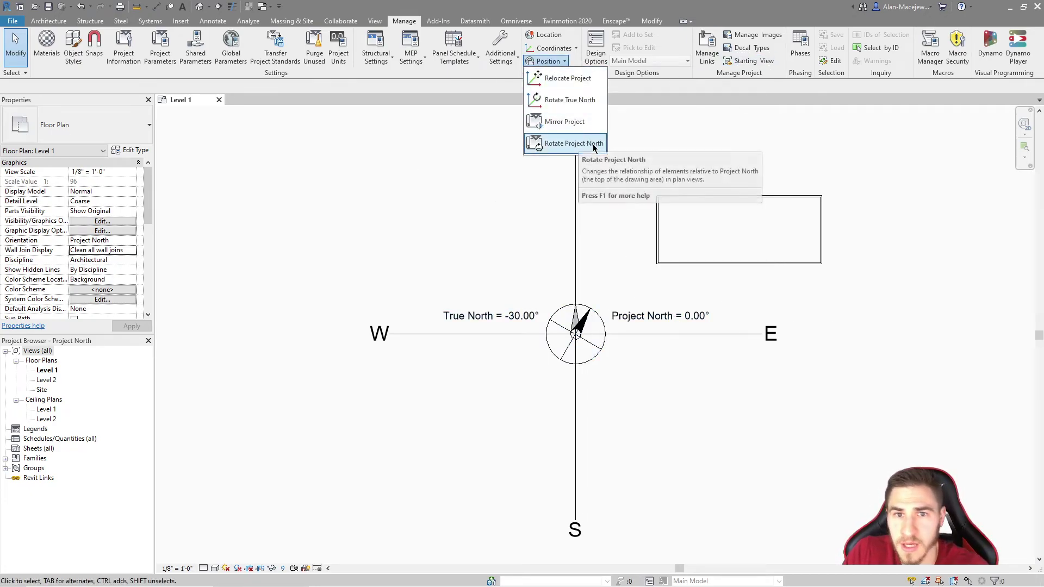
pyautogui.click(577, 144)
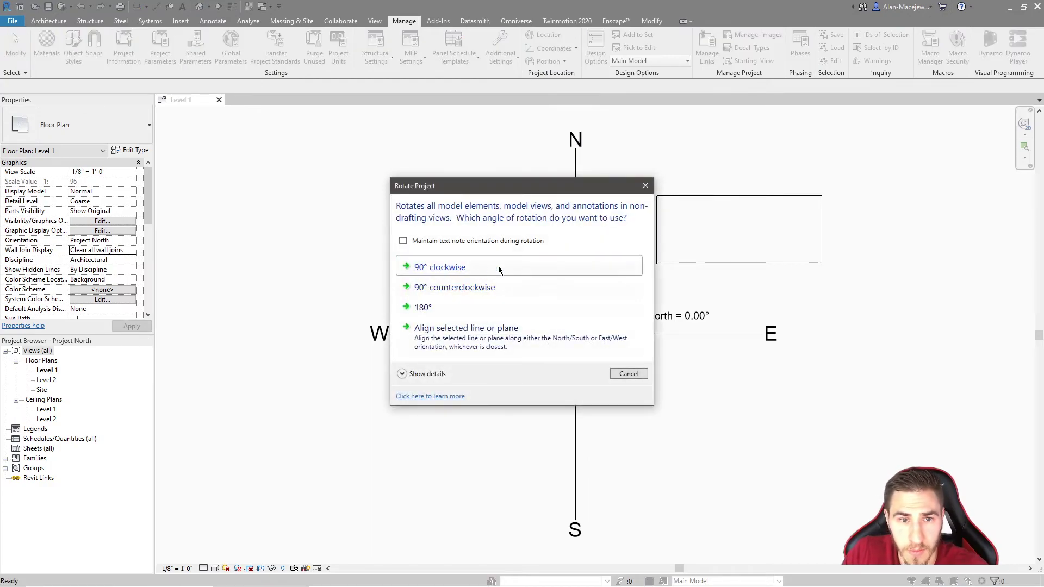
pyautogui.click(498, 266)
pyautogui.press('Return')
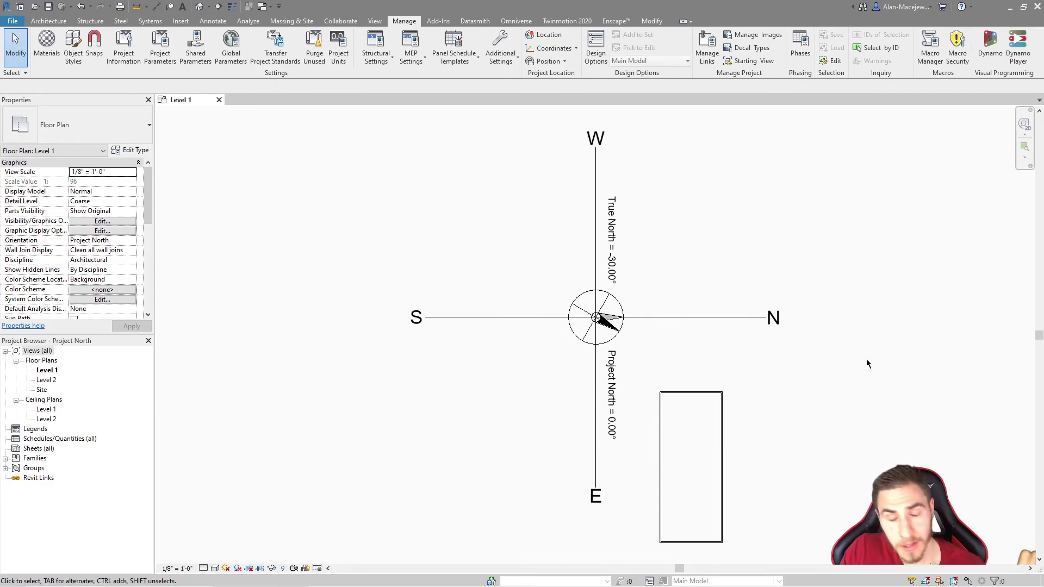
pyautogui.moveTo(816, 380); pyautogui.dragTo(805, 355, button='middle')
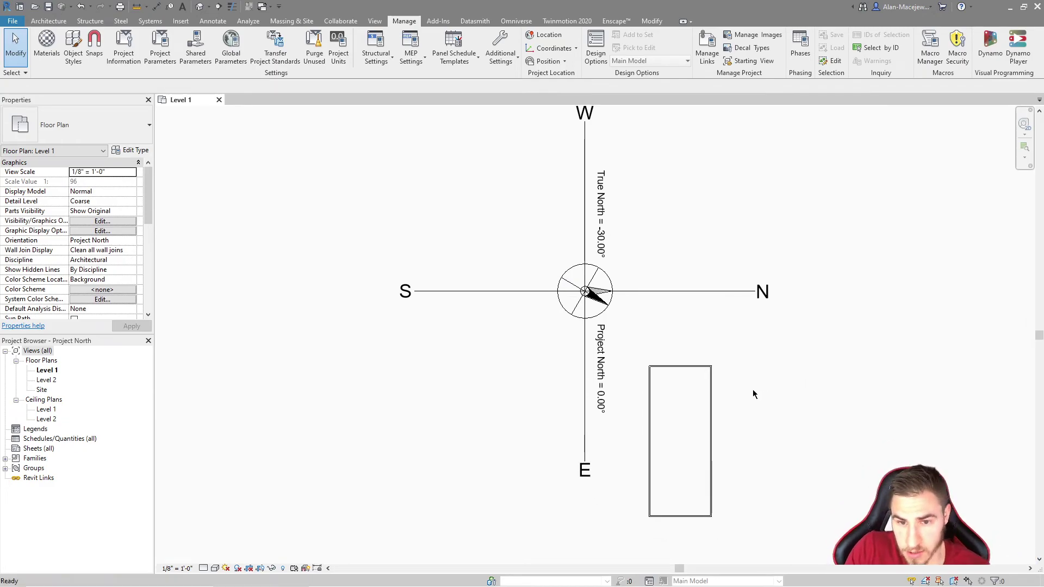